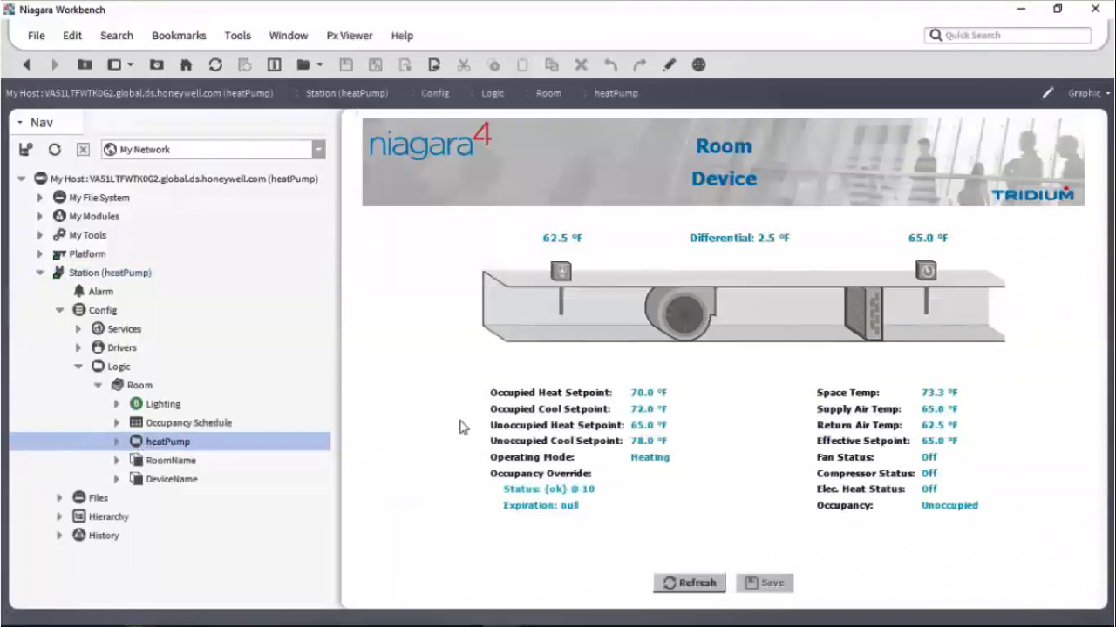
right_click(178, 442)
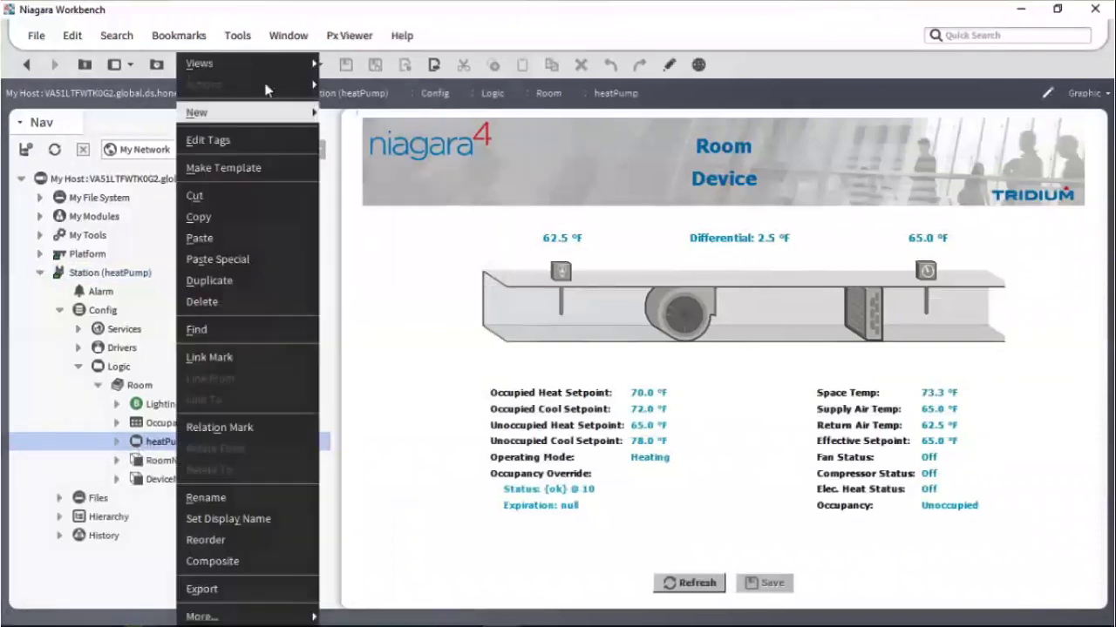
mouse_move(262, 70)
click(353, 83)
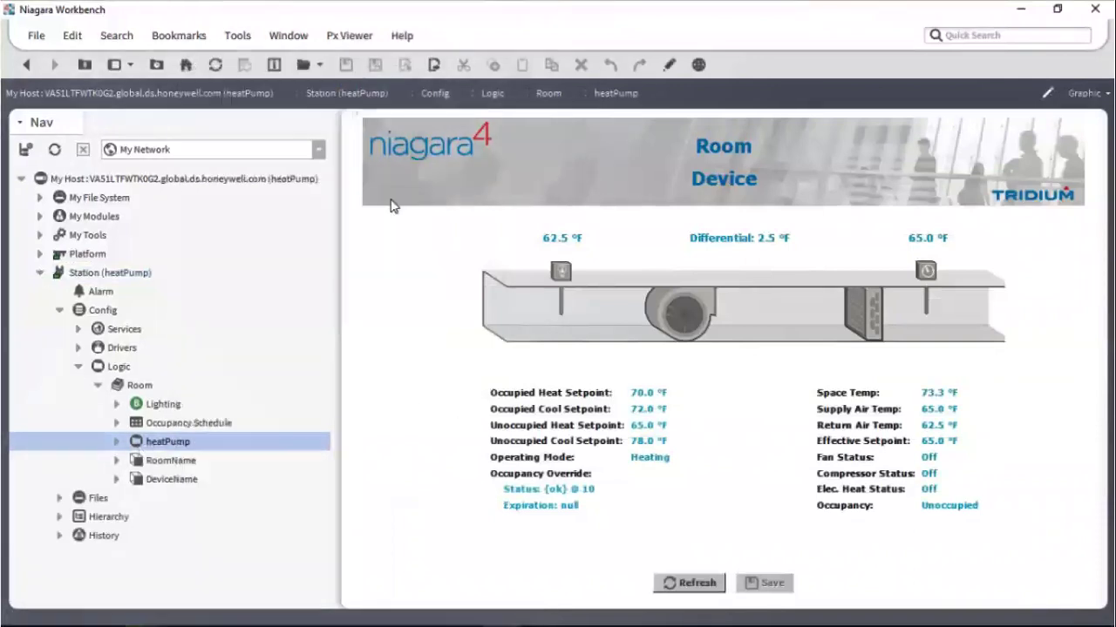
click(166, 425)
double_click(167, 429)
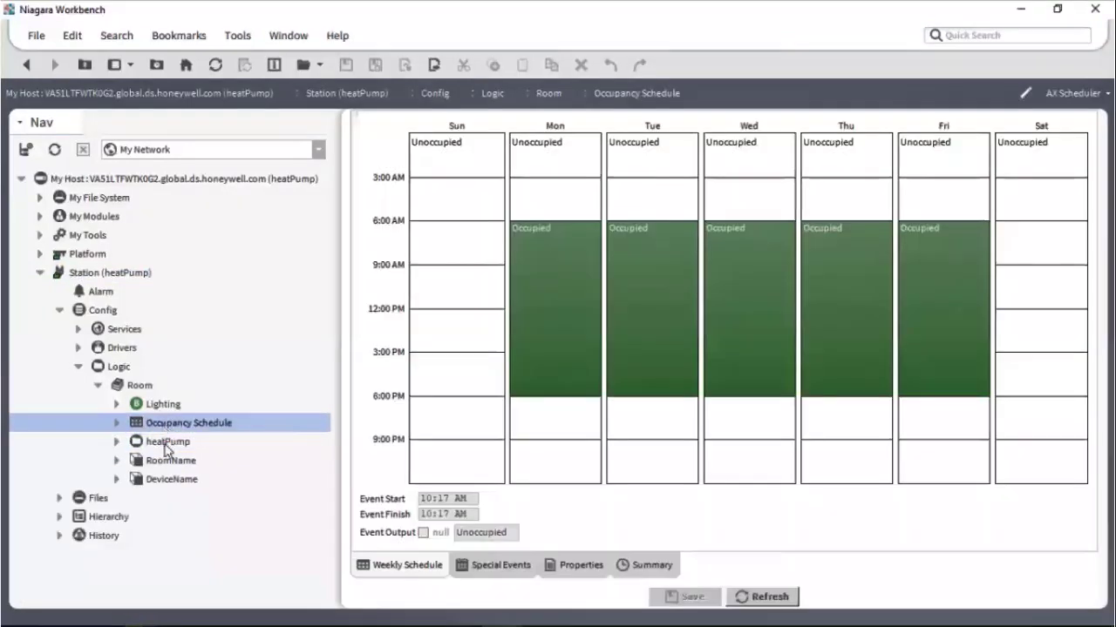
click(166, 448)
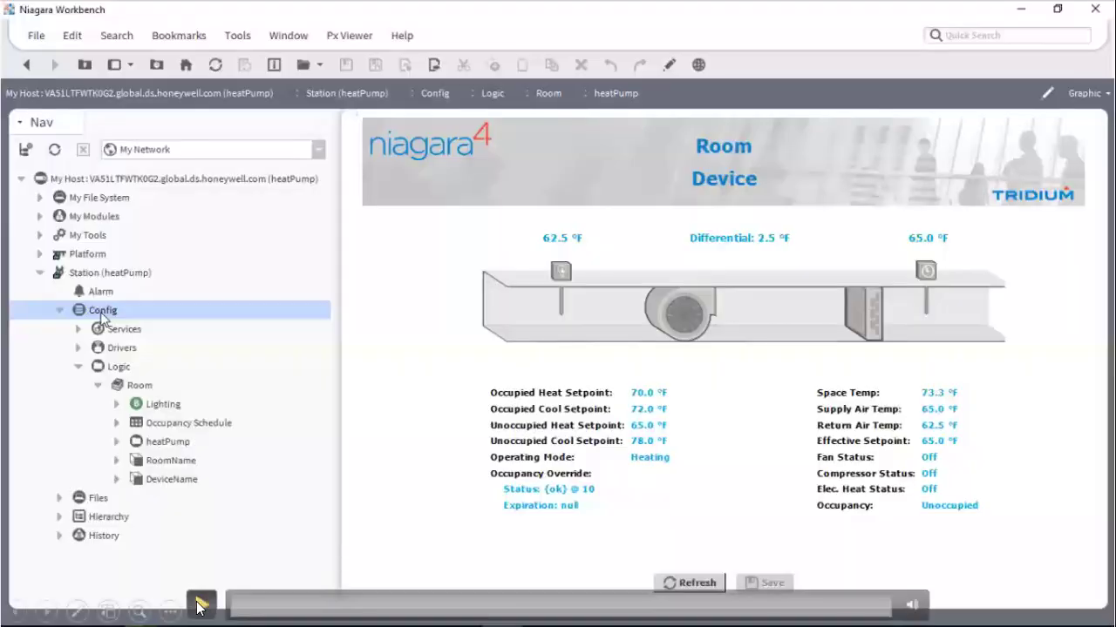
Step: From the Config node's Templates menu, begin making a heatPump application template
click(200, 606)
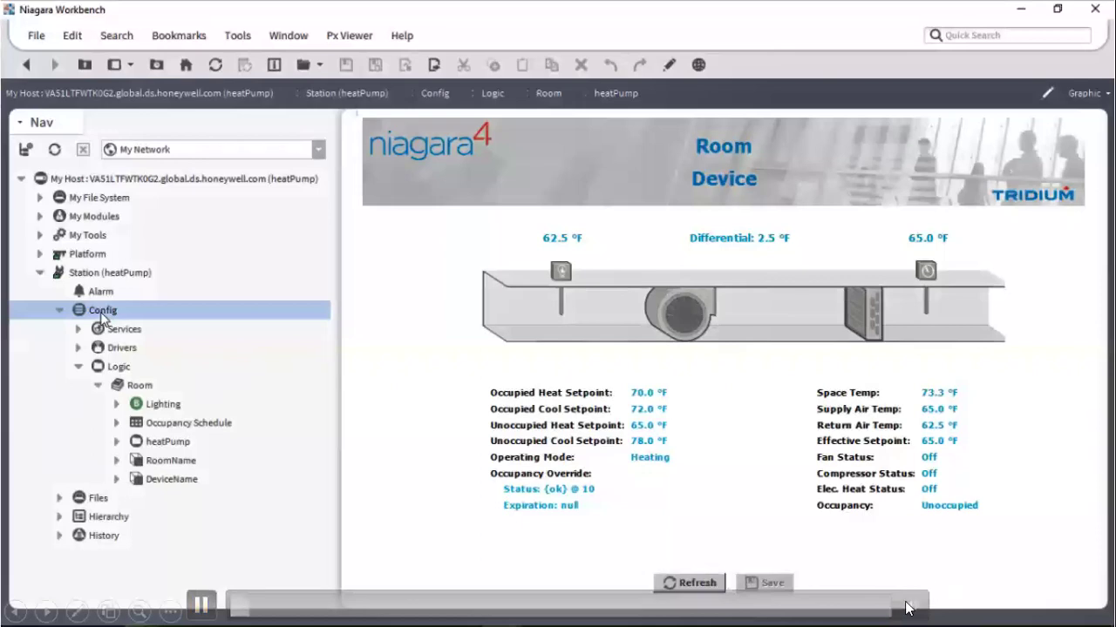
mouse_move(911, 606)
right_click(101, 313)
mouse_move(175, 172)
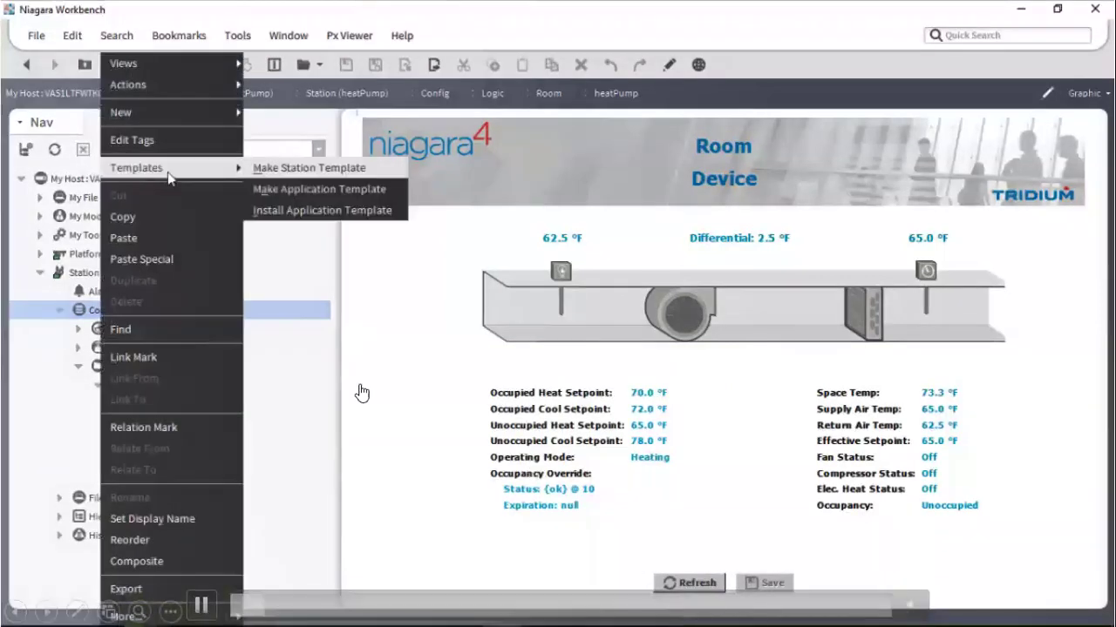
click(382, 196)
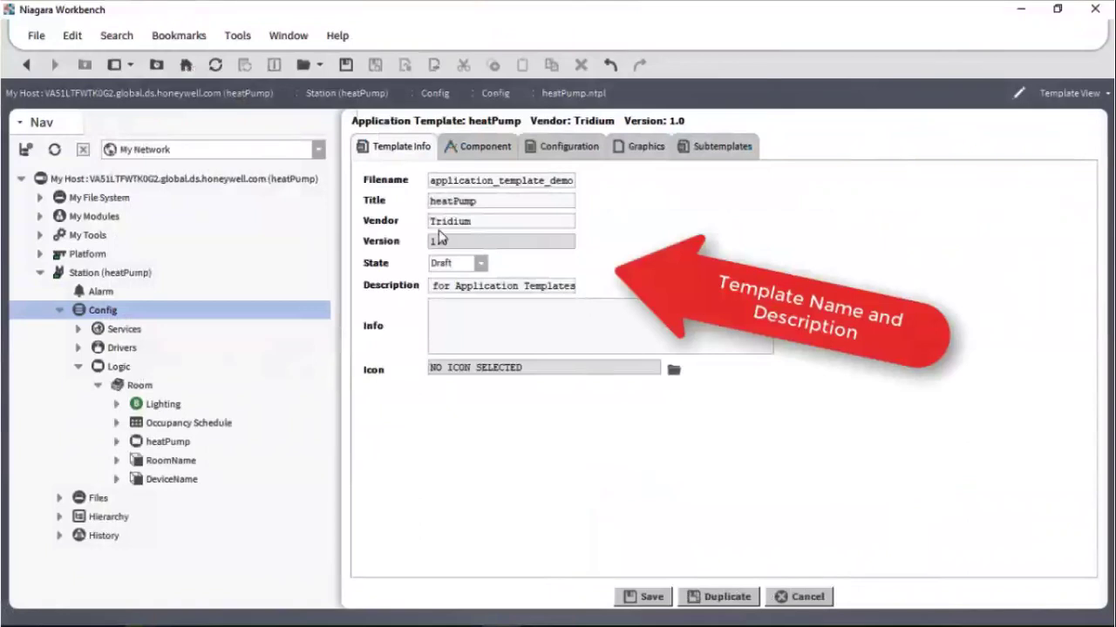
Step: Review the heatPump component tree, then switch to the template's Configuration settings
click(468, 145)
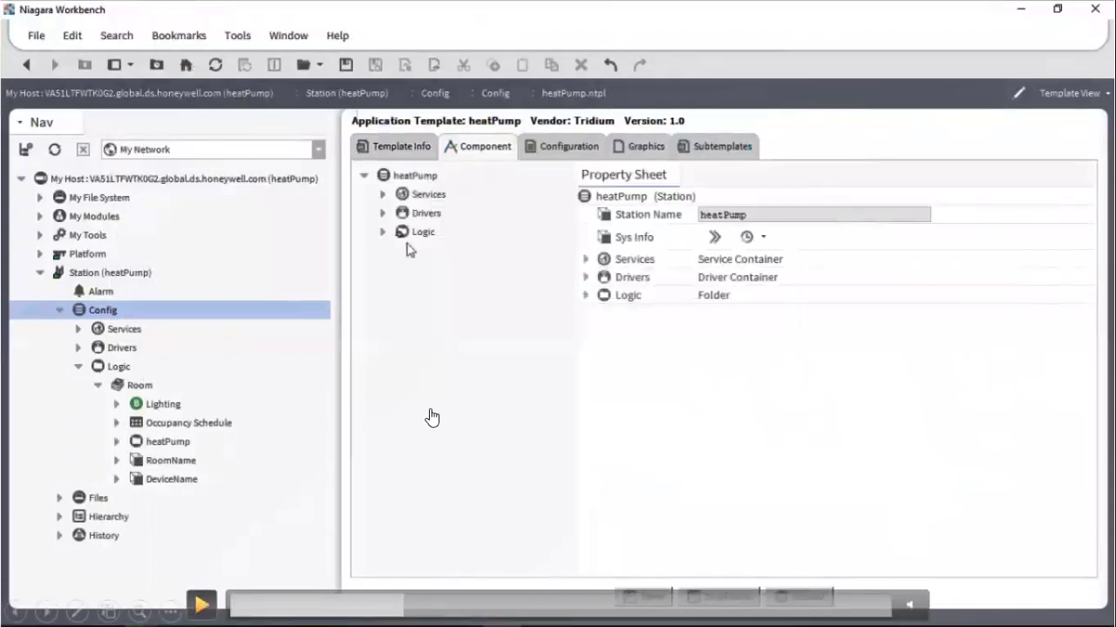
click(203, 605)
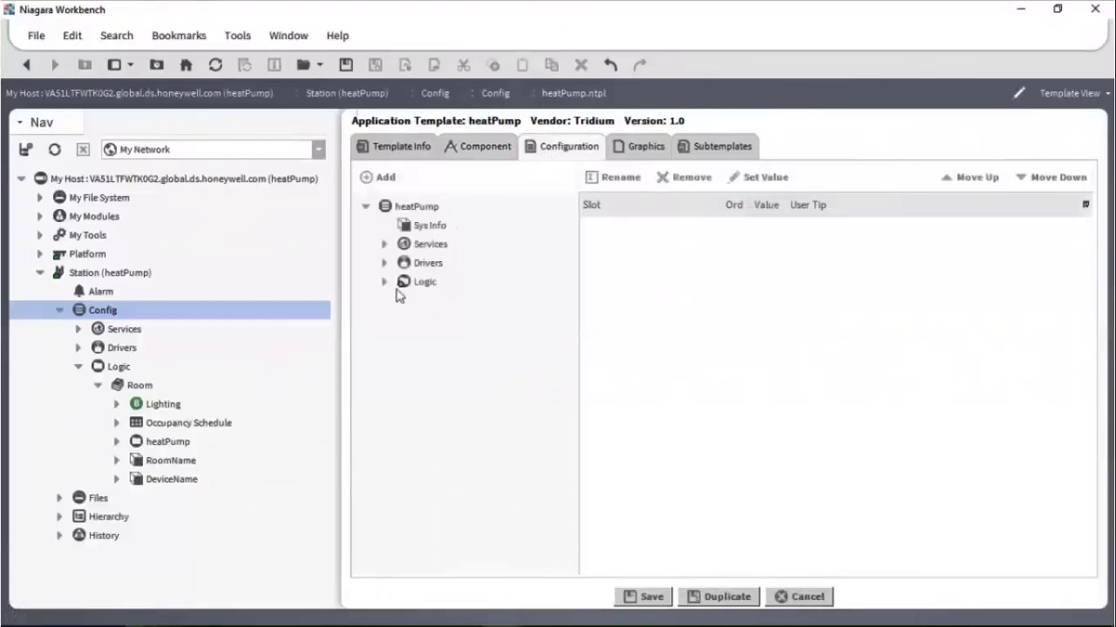
Step: Add the occupied (72/70 °F) and unoccupied (78/65 °F) setpoint fallback slots, each with a user tip
drag(566, 338, 563, 372)
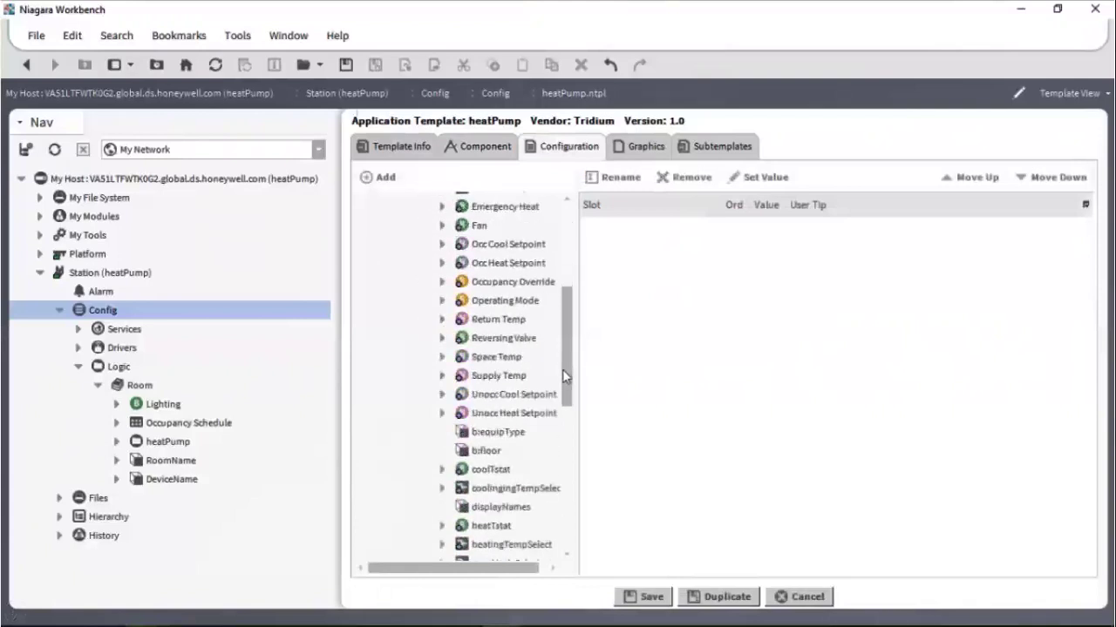
click(442, 245)
click(508, 284)
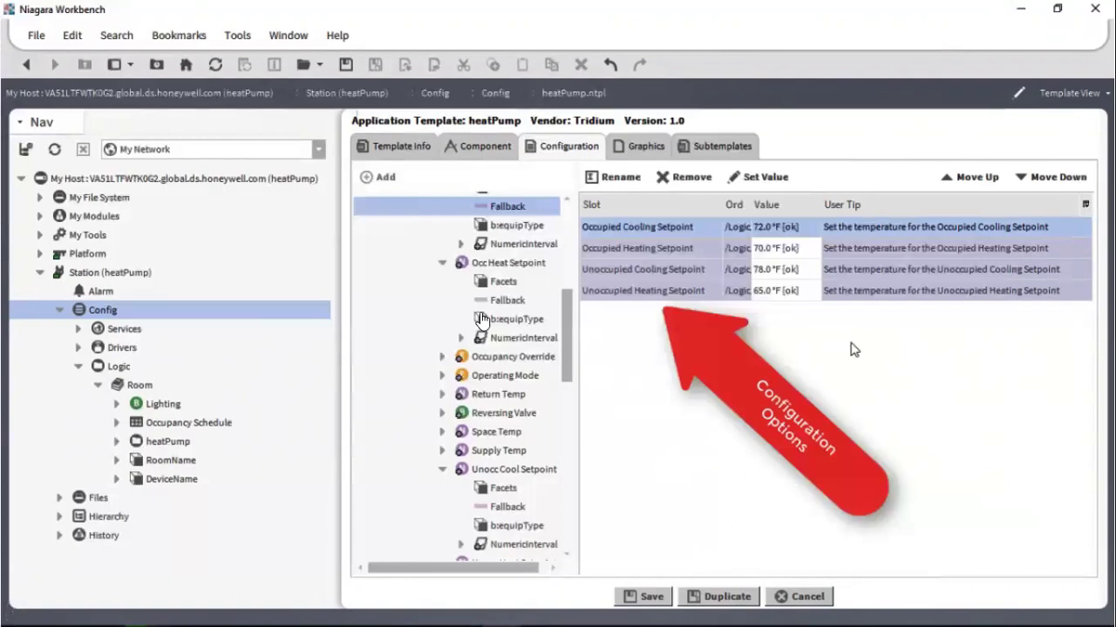
click(202, 608)
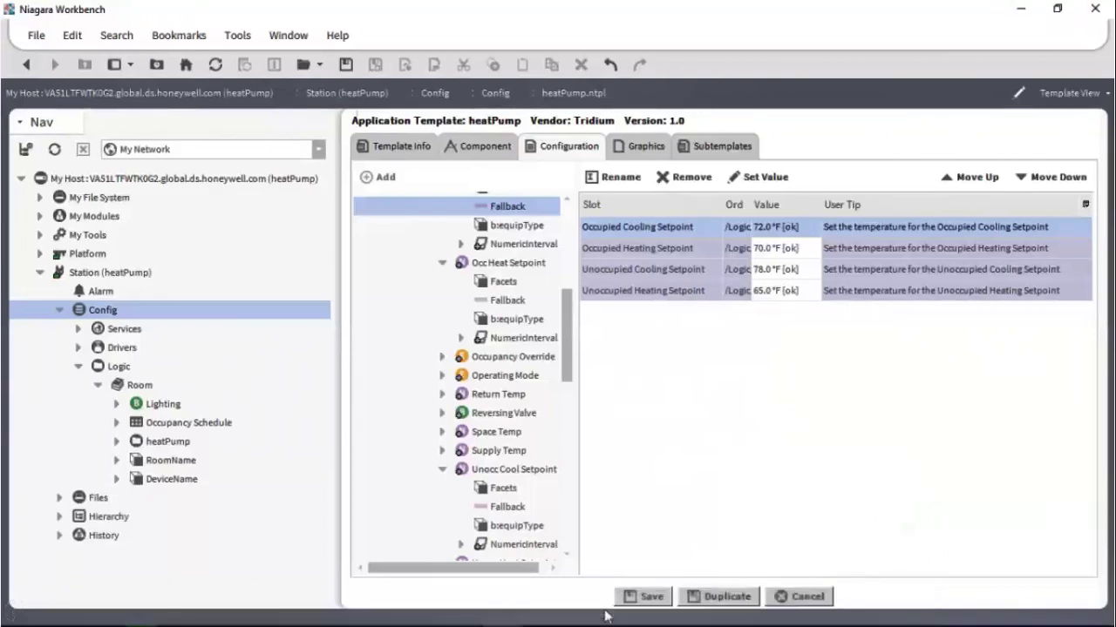
mouse_move(417, 510)
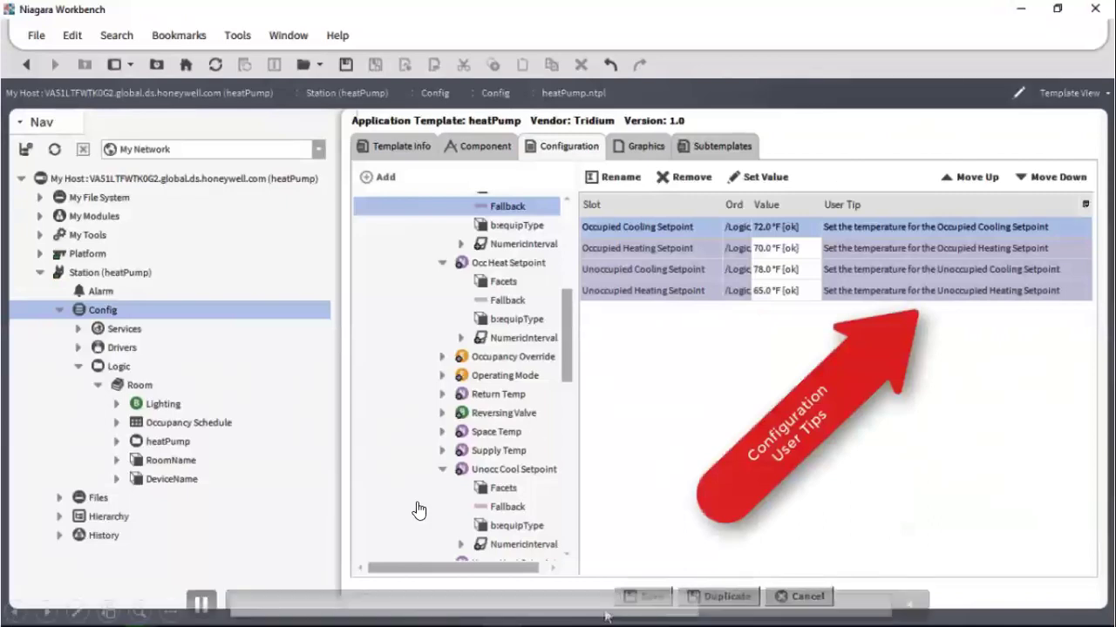
click(198, 604)
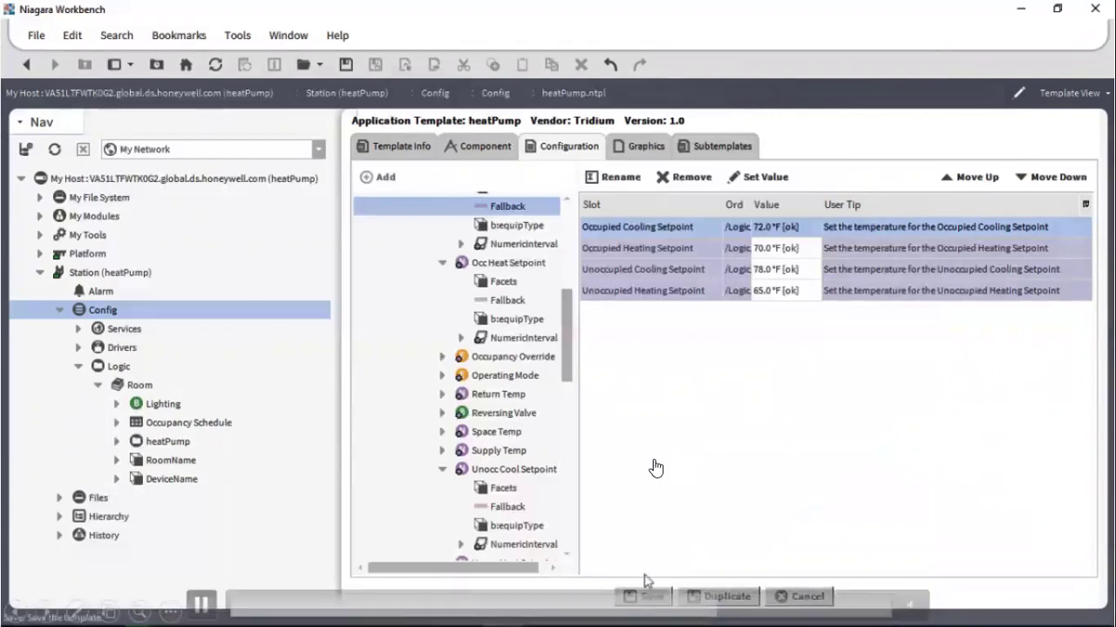
Step: Review the template's graphics and subtemplates, then save it as application_template_demo.napl
click(642, 147)
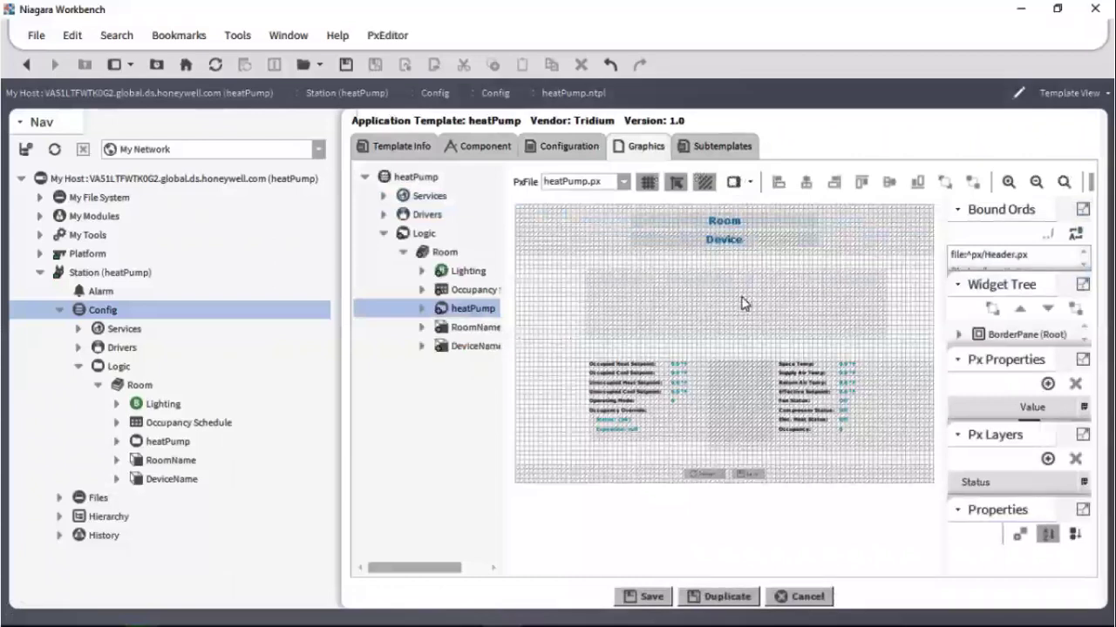
click(713, 148)
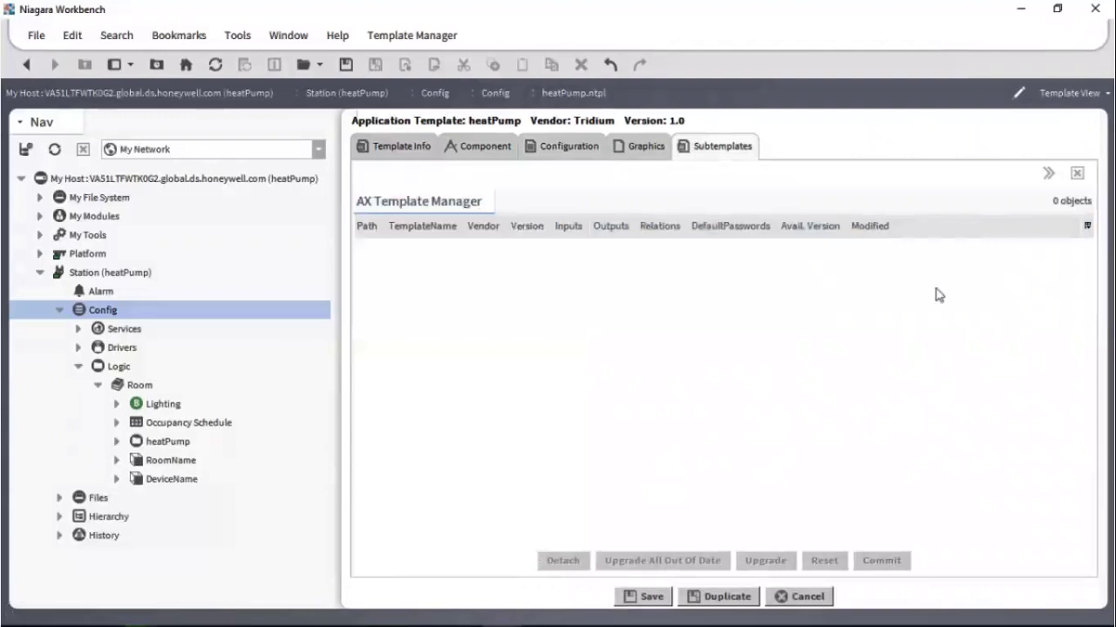
click(653, 600)
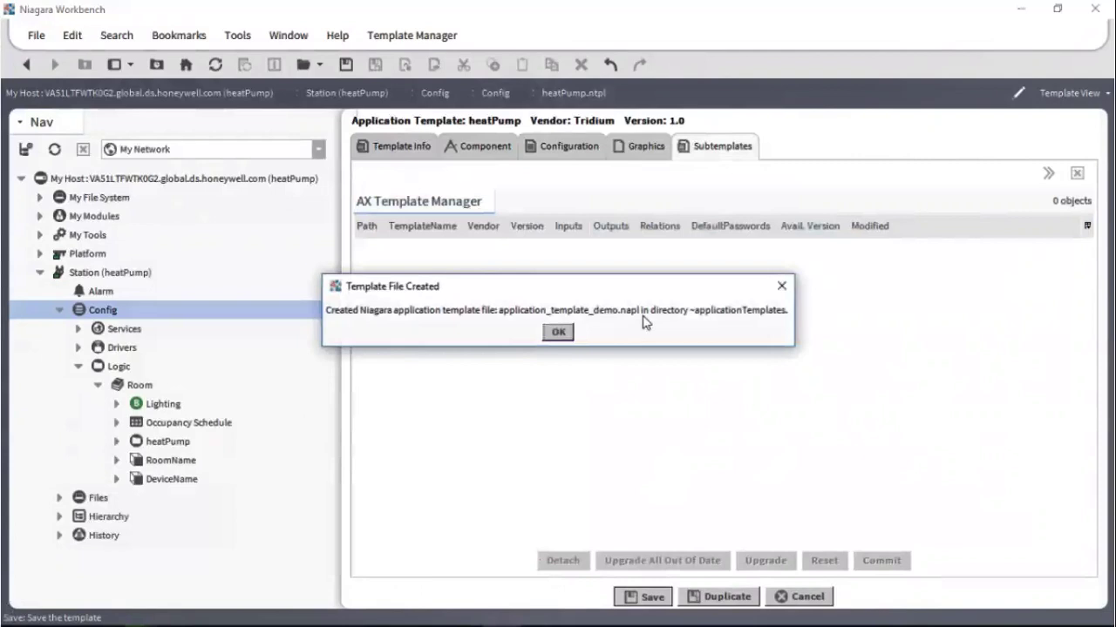
click(558, 333)
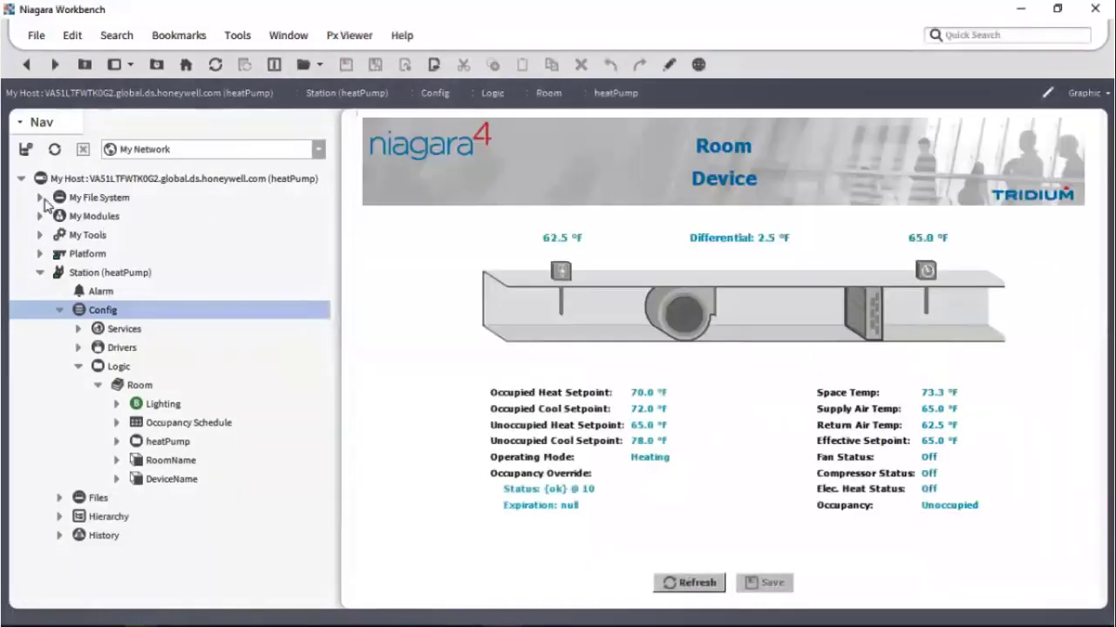
Step: Expand My File System in the Nav tree to show its drives
click(41, 199)
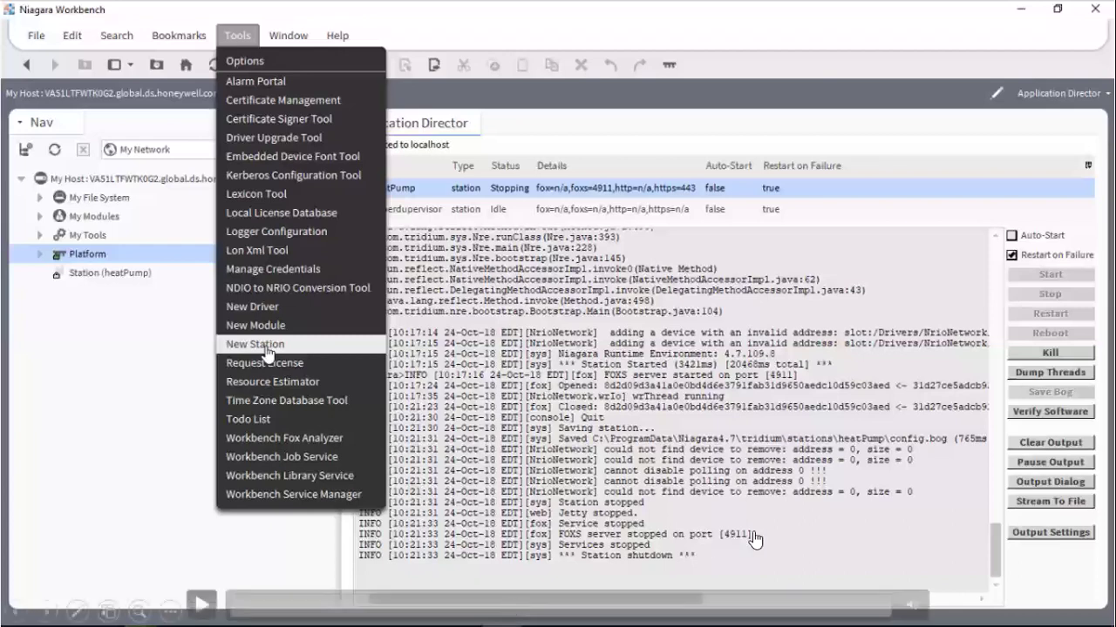
Step: Start a new station named application_template_demo from the NewControllerStation template
click(206, 605)
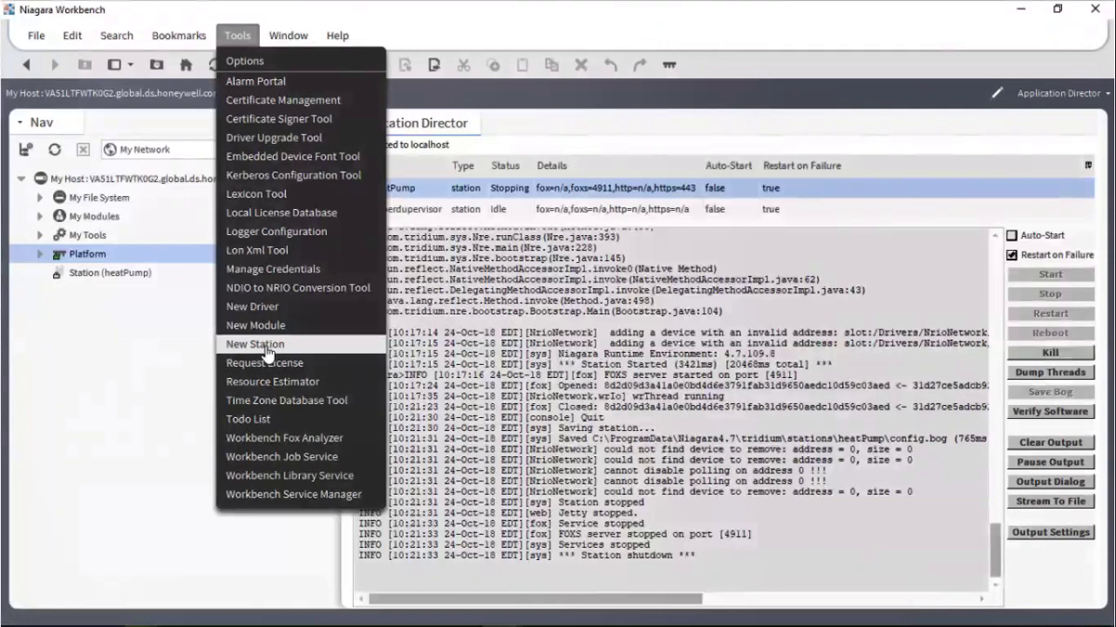
click(265, 347)
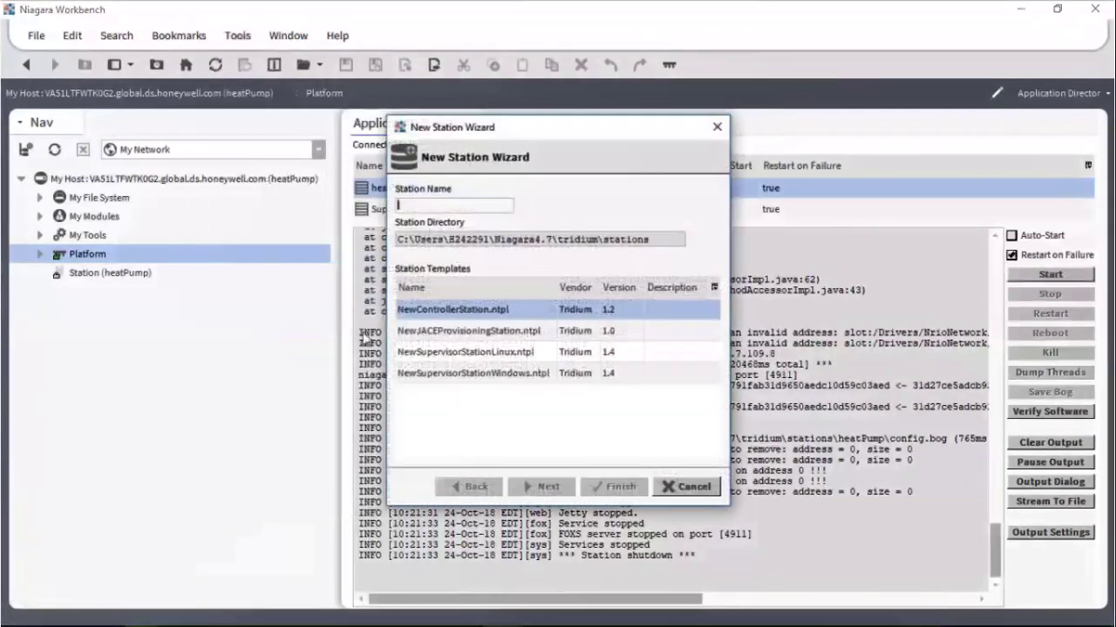
text(applica)
text(tion_template_demo)
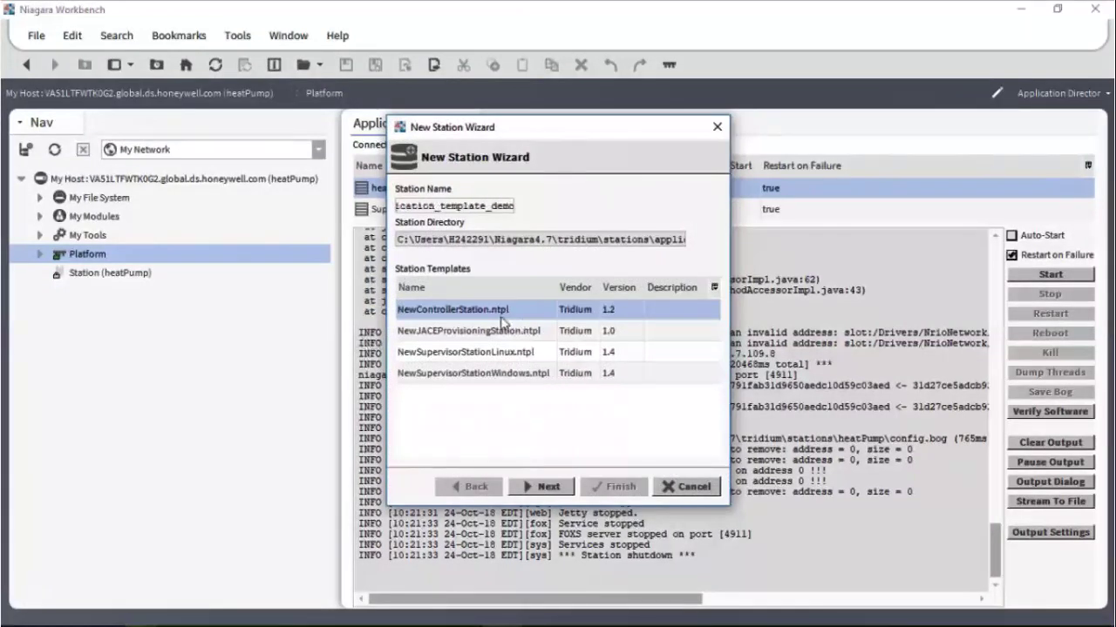
click(556, 490)
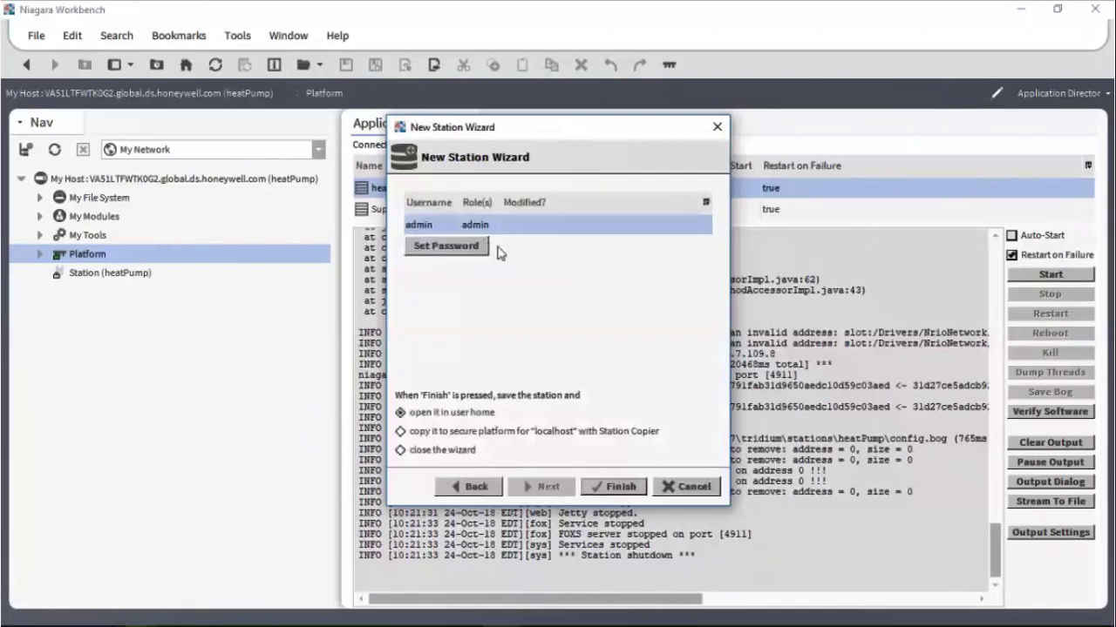
Step: Set and confirm the admin password, and choose to copy the station to the secure platform
click(454, 248)
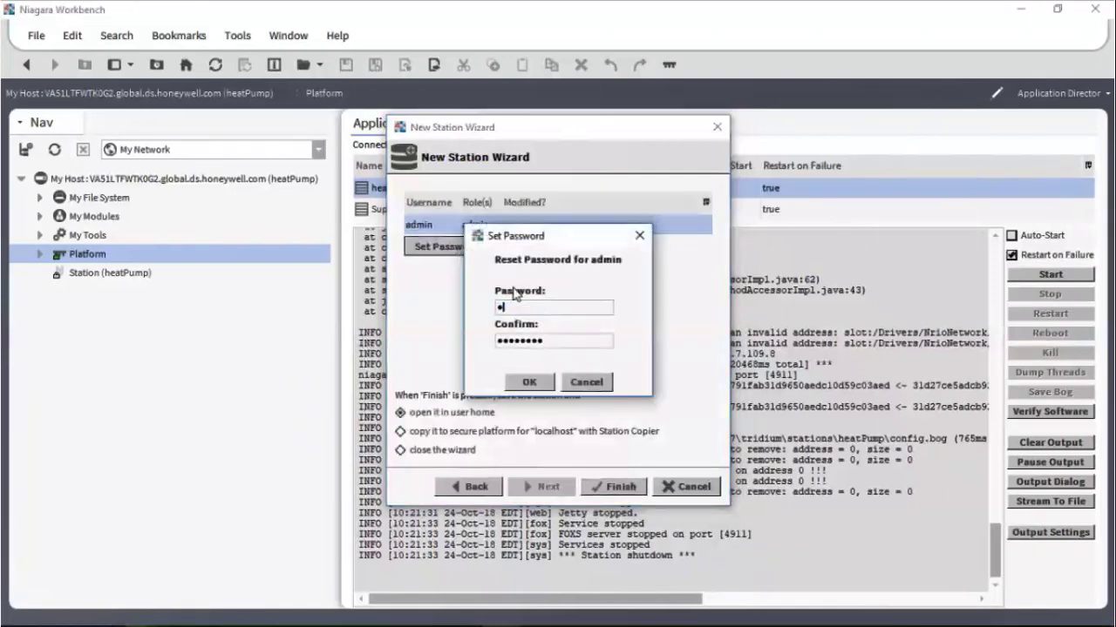
key(Tab)
click(529, 382)
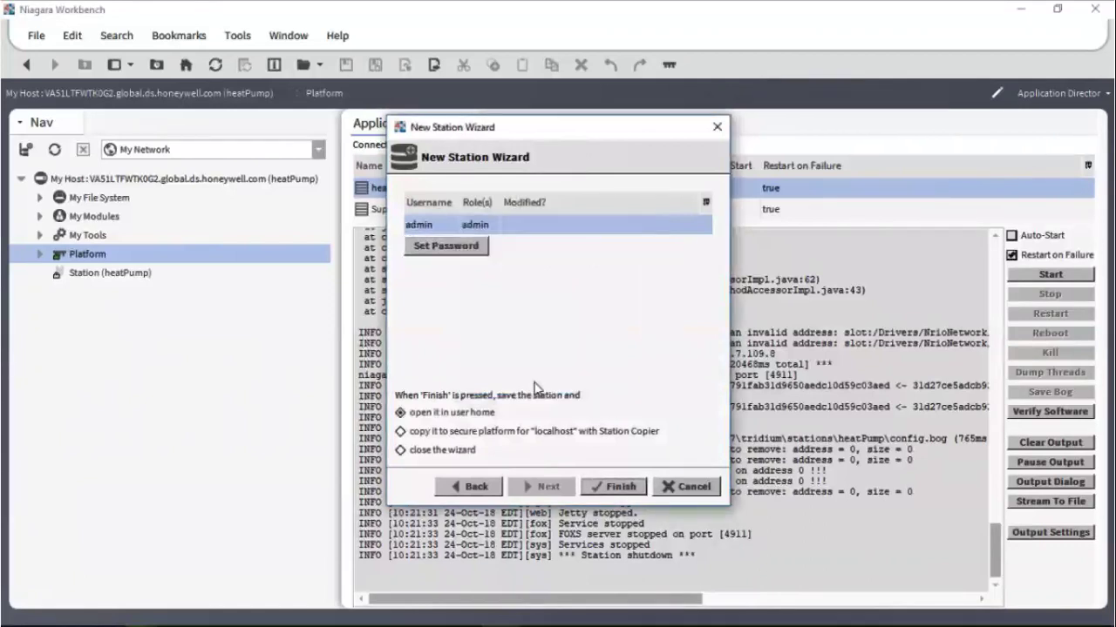
click(446, 436)
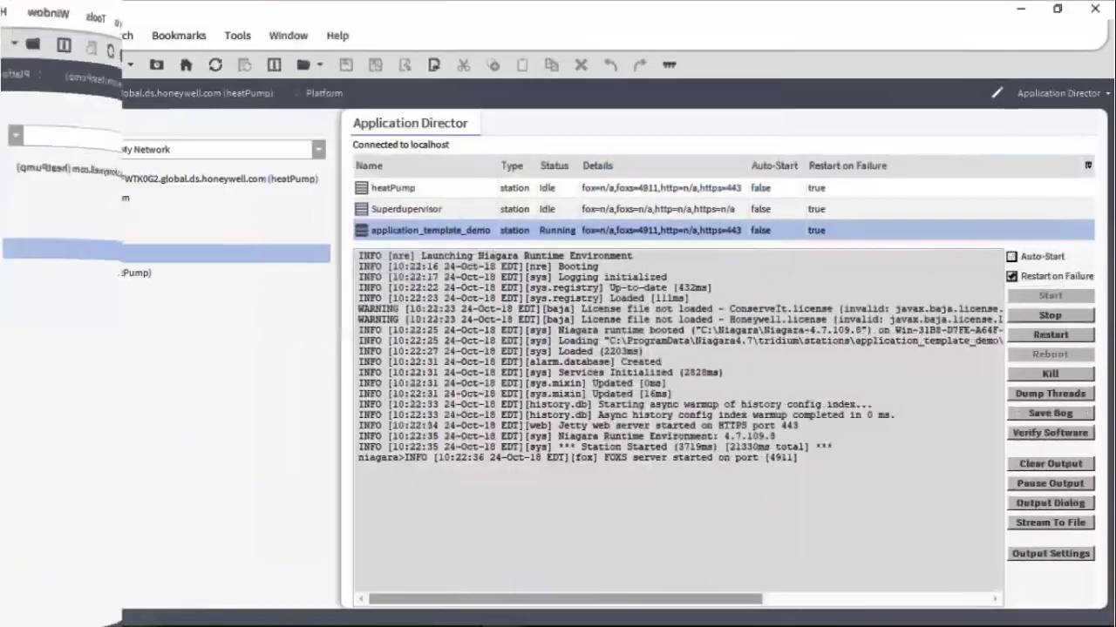
Step: Finish the wizard to launch the new station and log in with the admin password
click(94, 273)
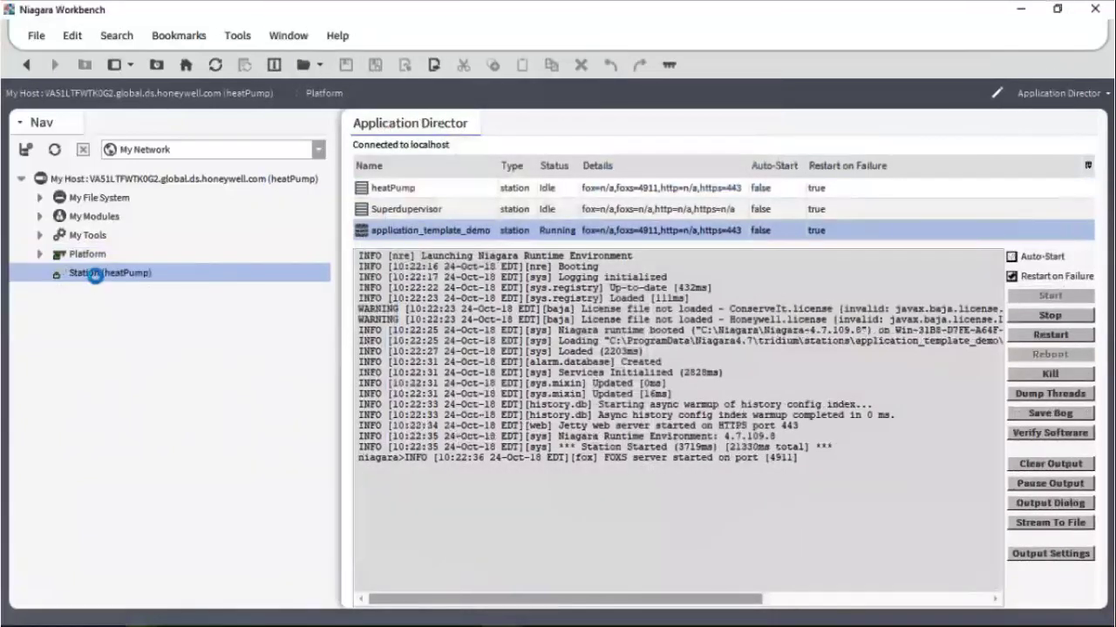
text(•••••••••••)
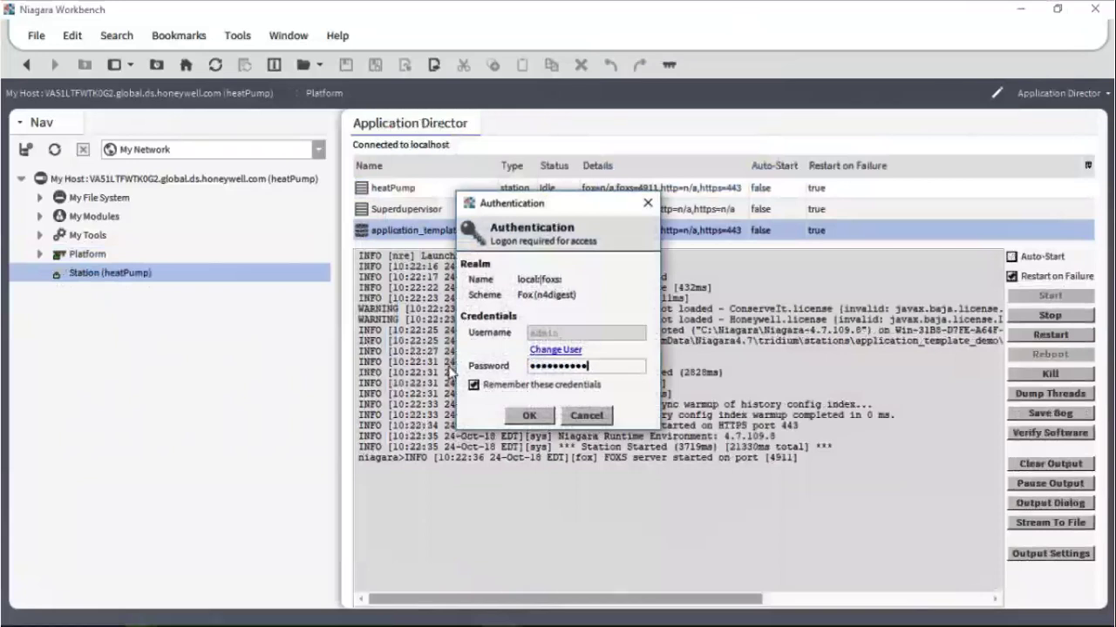
click(528, 416)
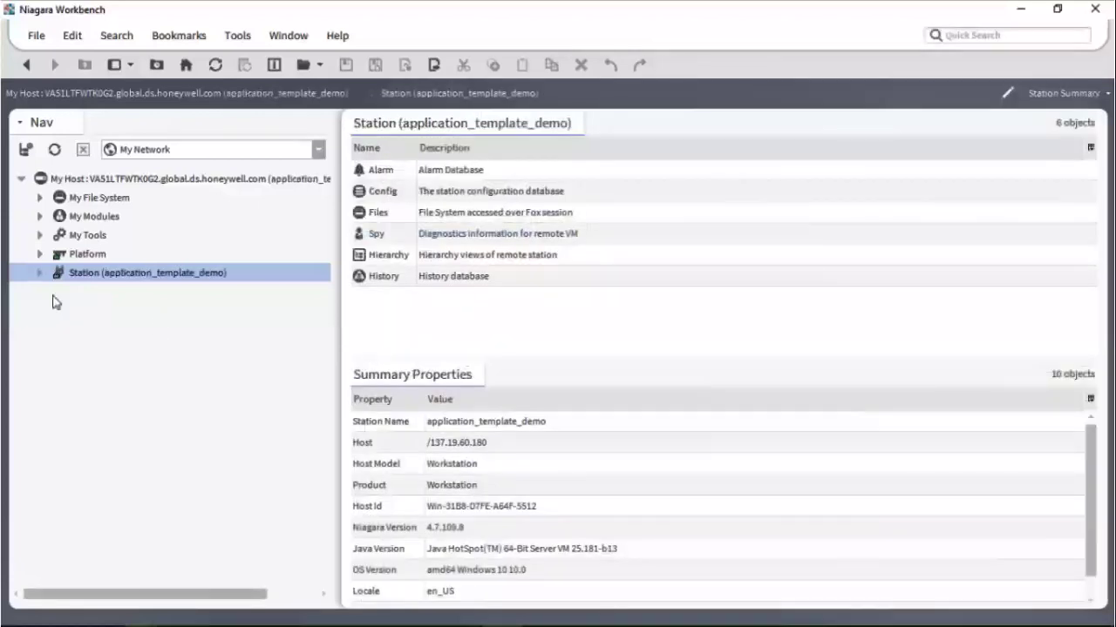
Step: Expand Station, Config and Drivers to show Services, NiagaraNetwork and Apps, and select Config
click(40, 273)
click(59, 310)
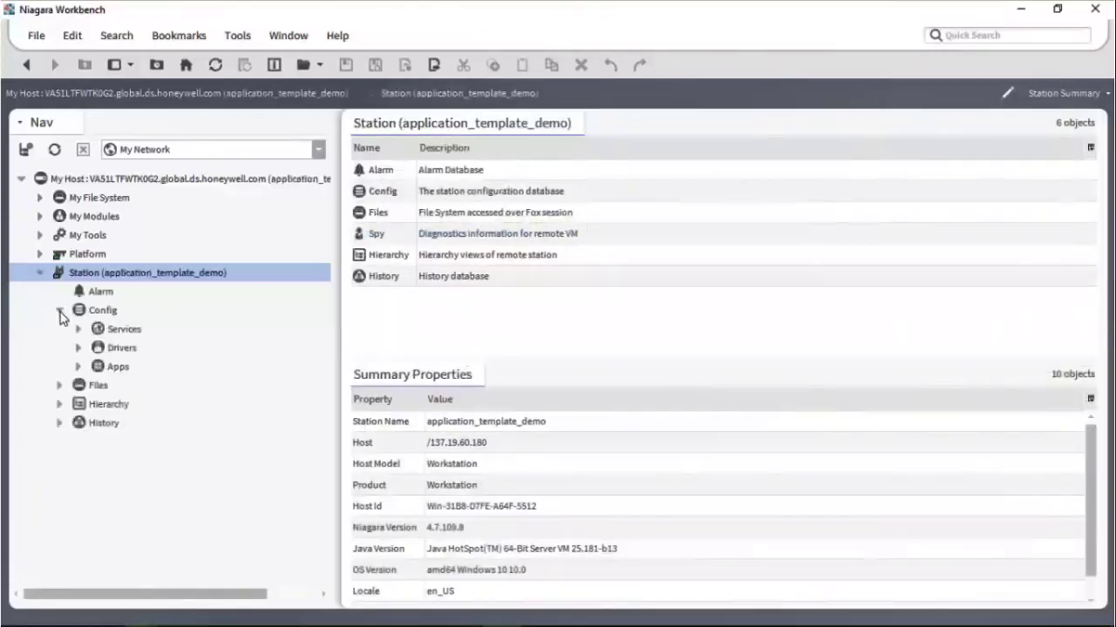
click(78, 348)
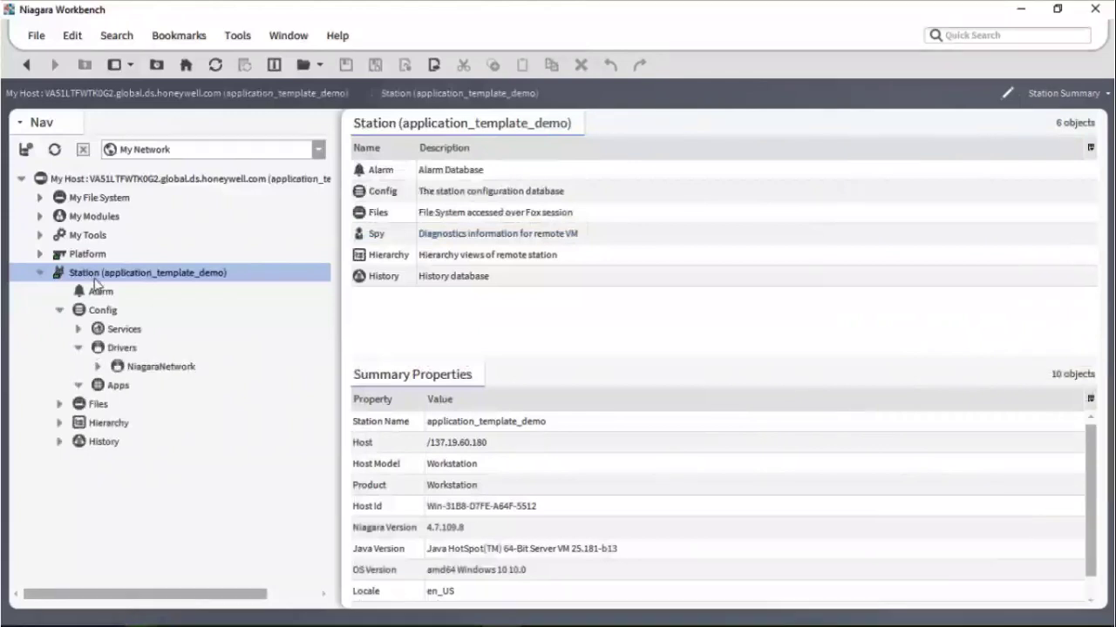
click(98, 312)
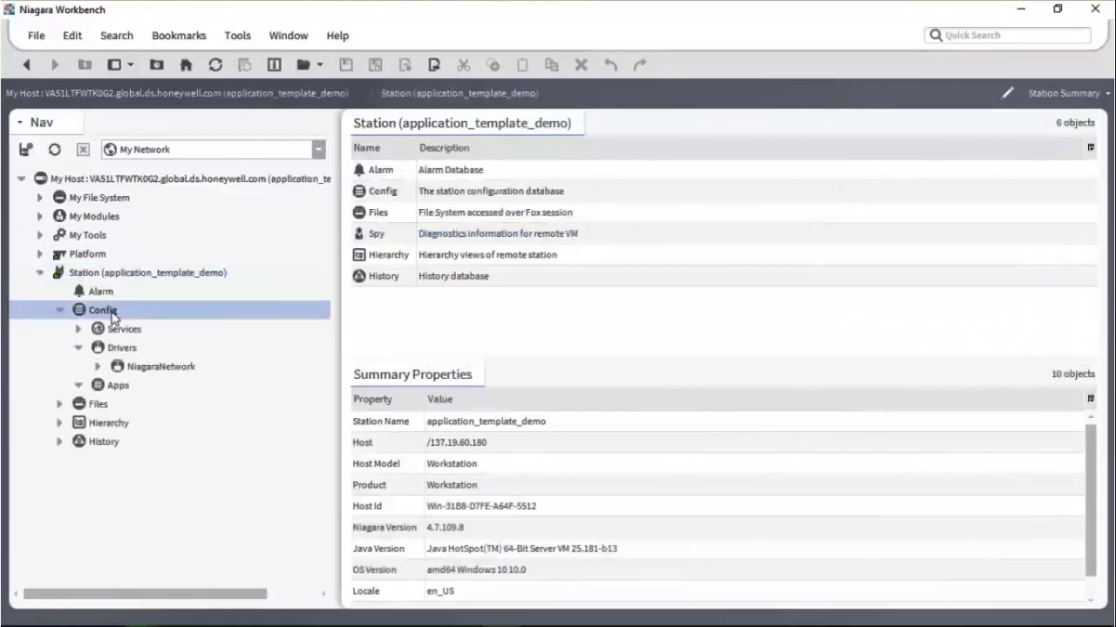
right_click(112, 317)
Step: Install Application Template into Config using application_template_demo.napl, advancing to the Backup step
mouse_move(156, 171)
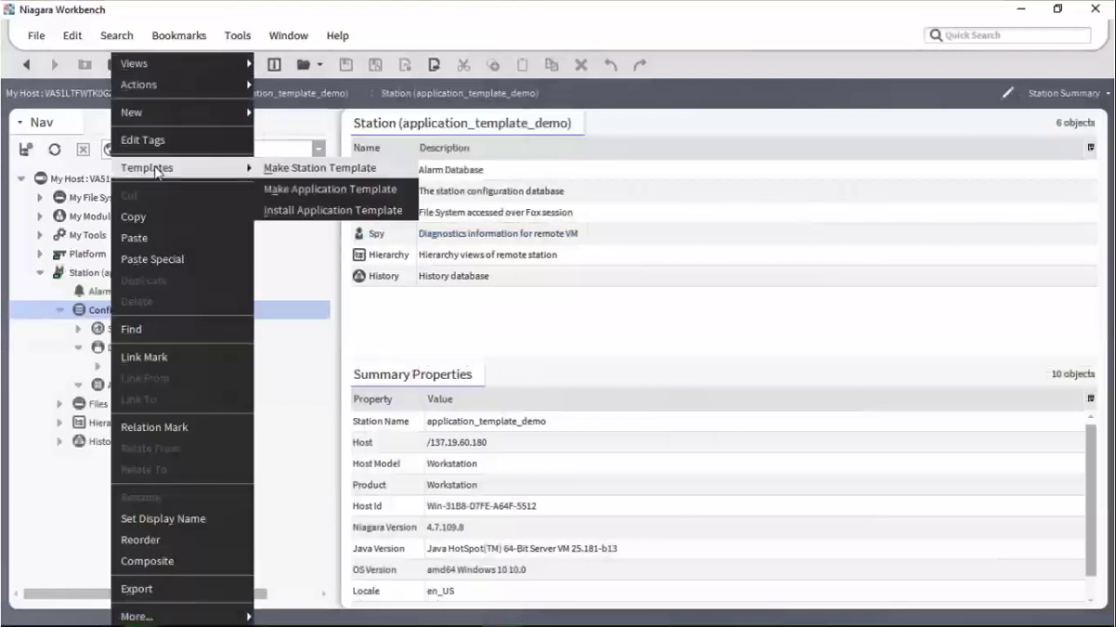
click(335, 210)
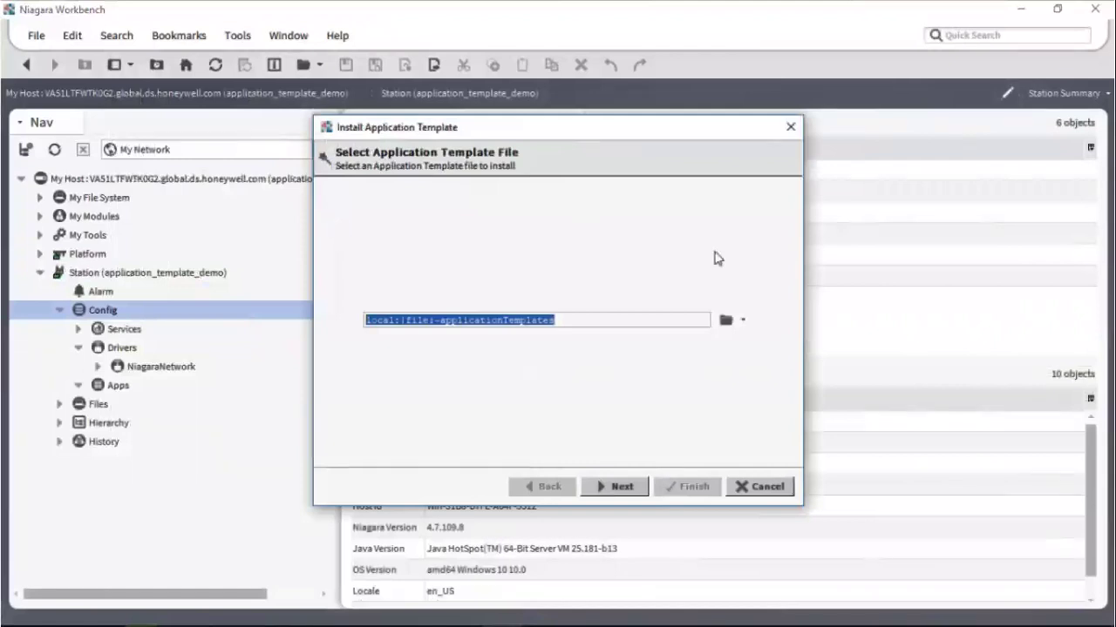
click(726, 321)
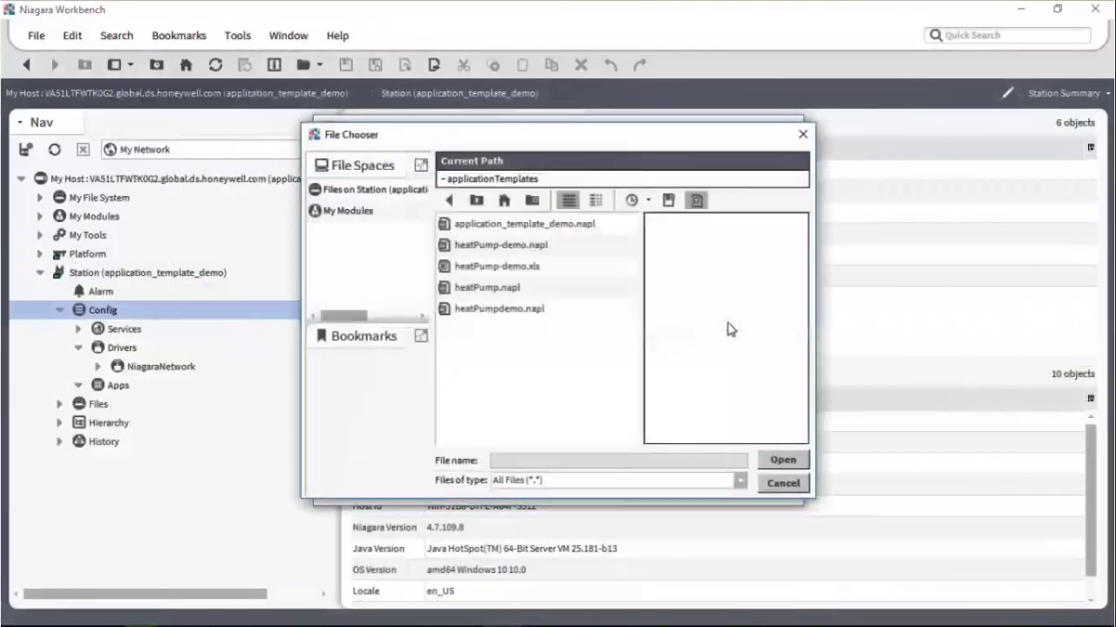
click(525, 231)
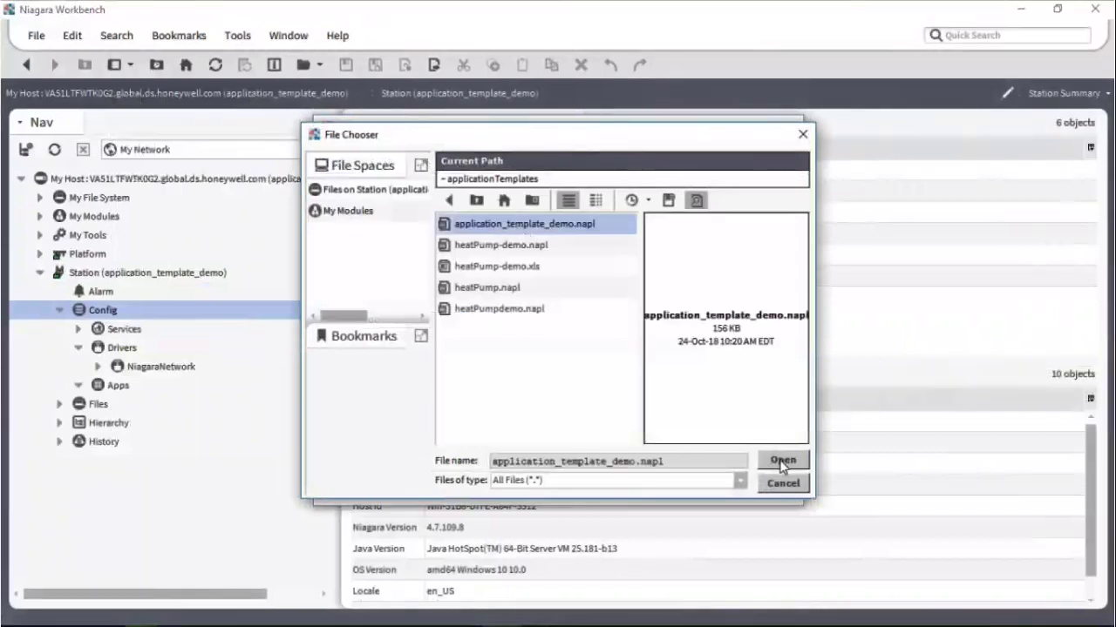
click(782, 462)
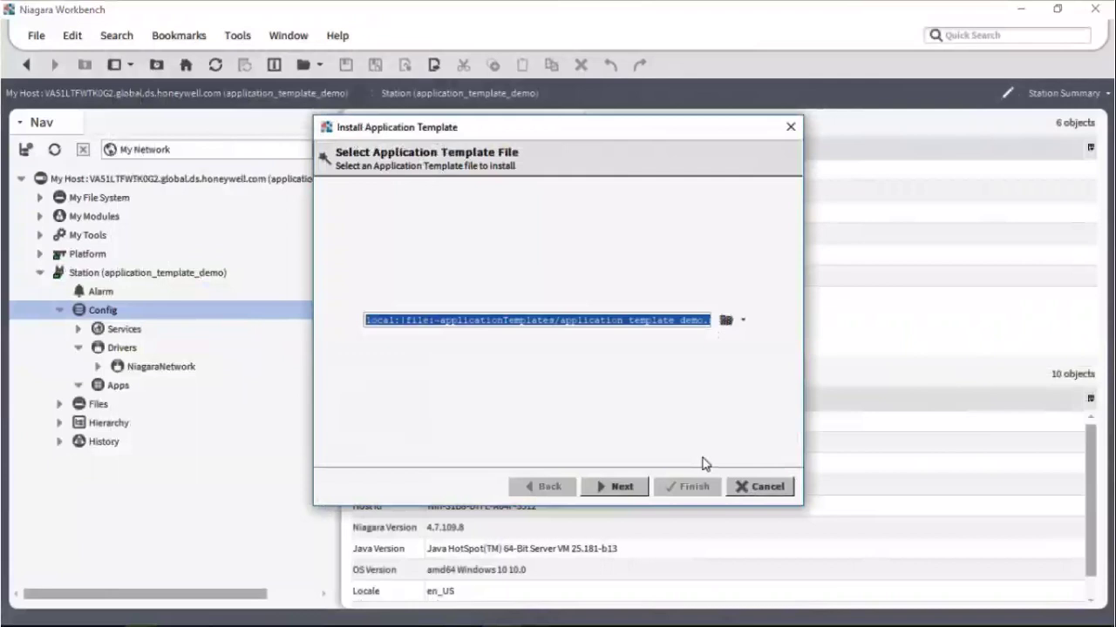
click(618, 488)
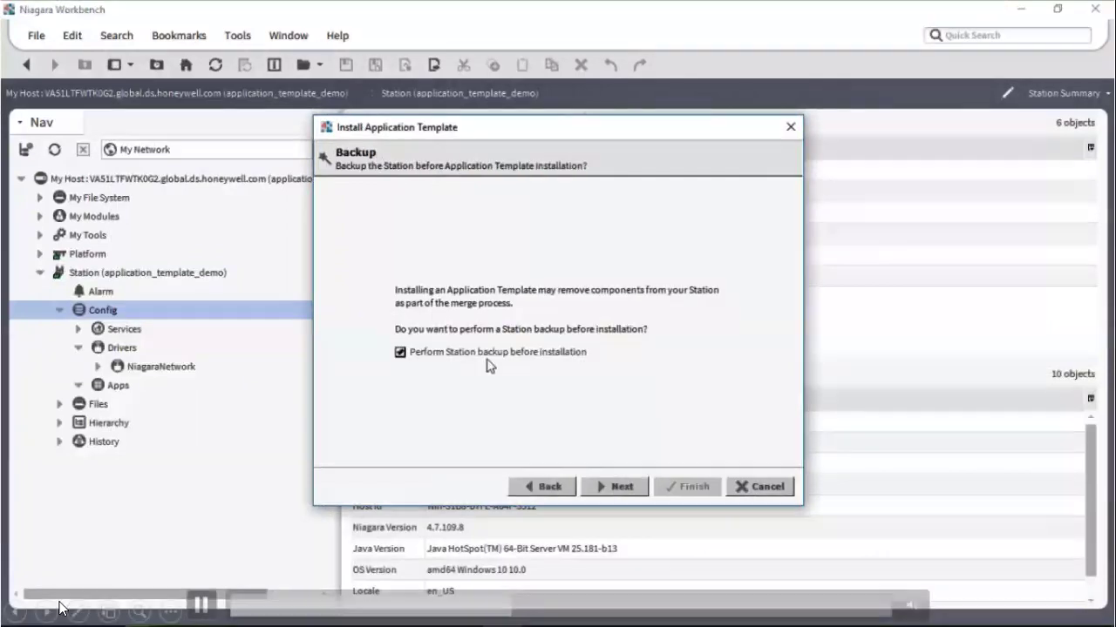
Step: Uncheck the station backup and continue until the setpoint configuration properties appear
click(399, 352)
click(201, 604)
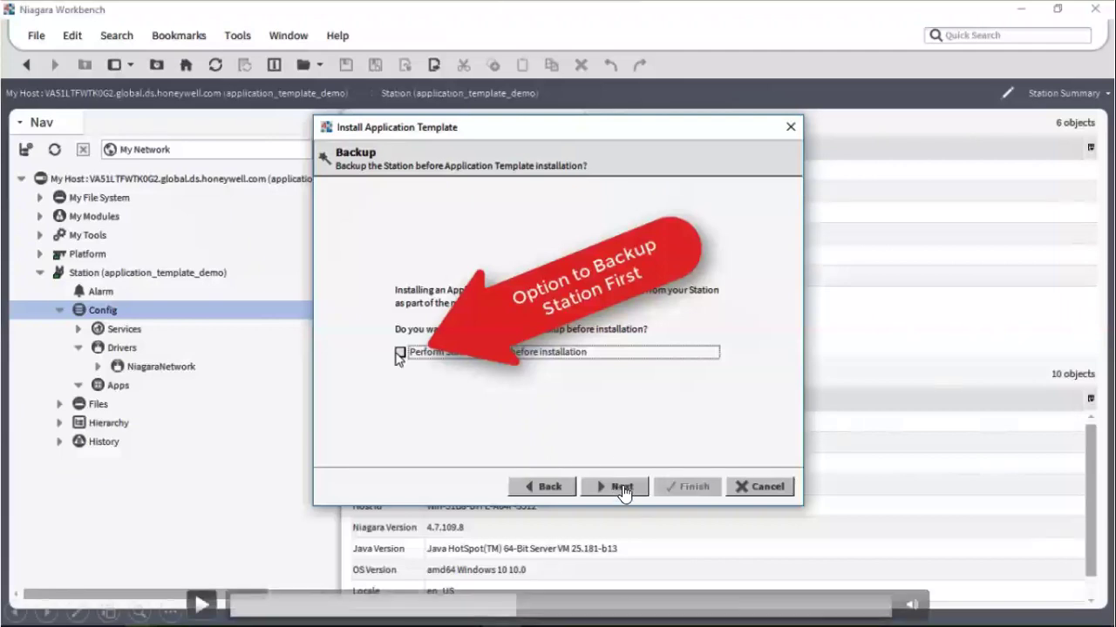
click(201, 604)
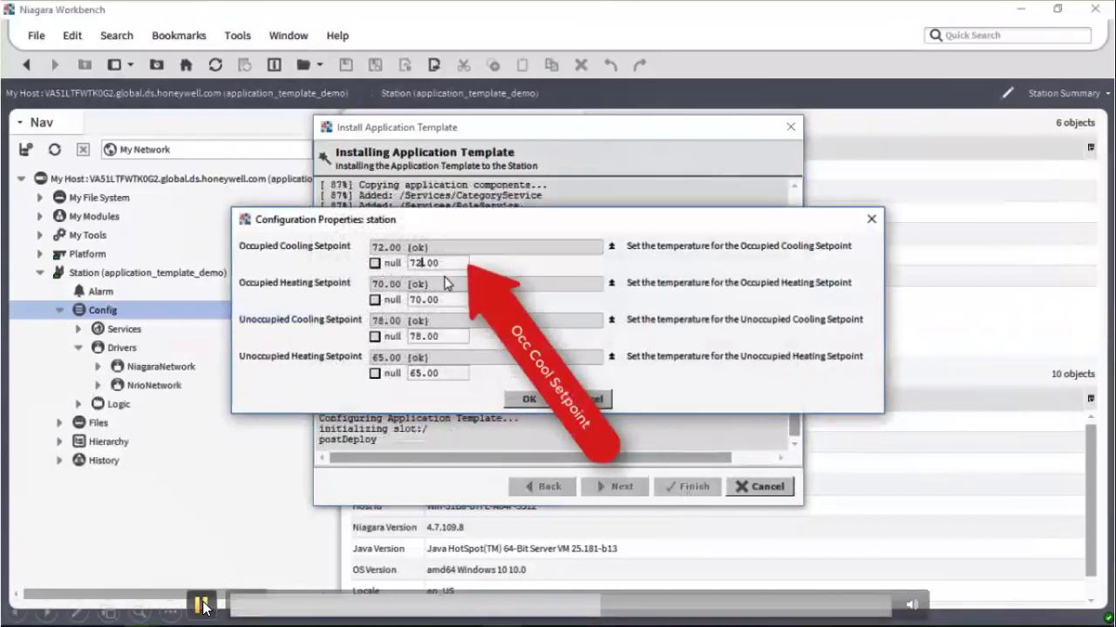
Step: Set the occupied cooling setpoint to 70 and occupied heating setpoint to 68
key(Left)
key(Left)
key(Left)
key(BackSpace)
text(0)
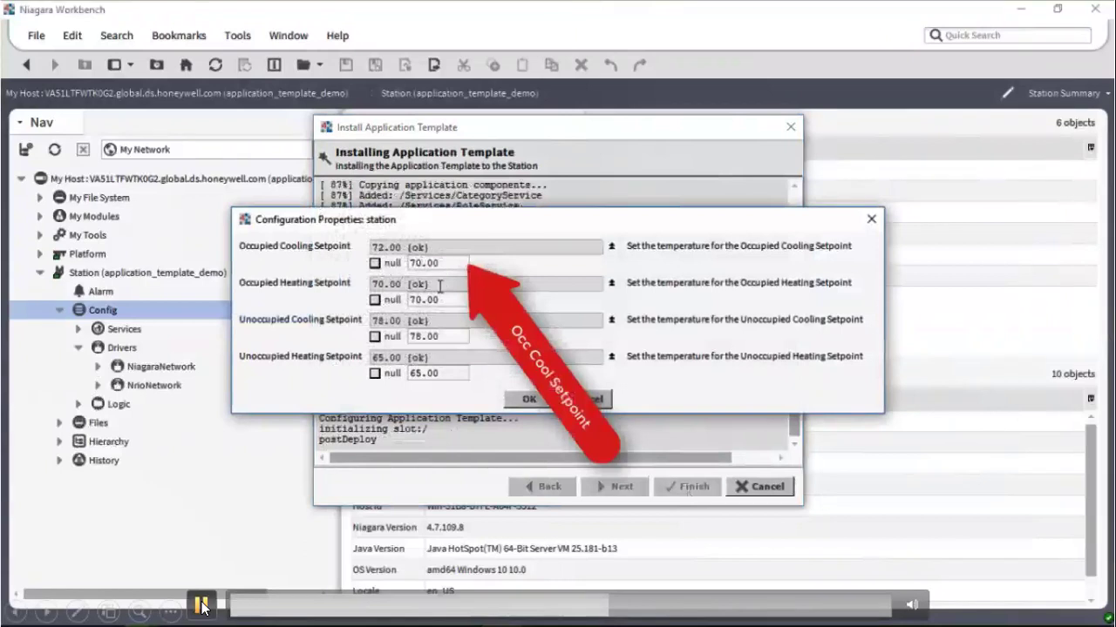
click(421, 300)
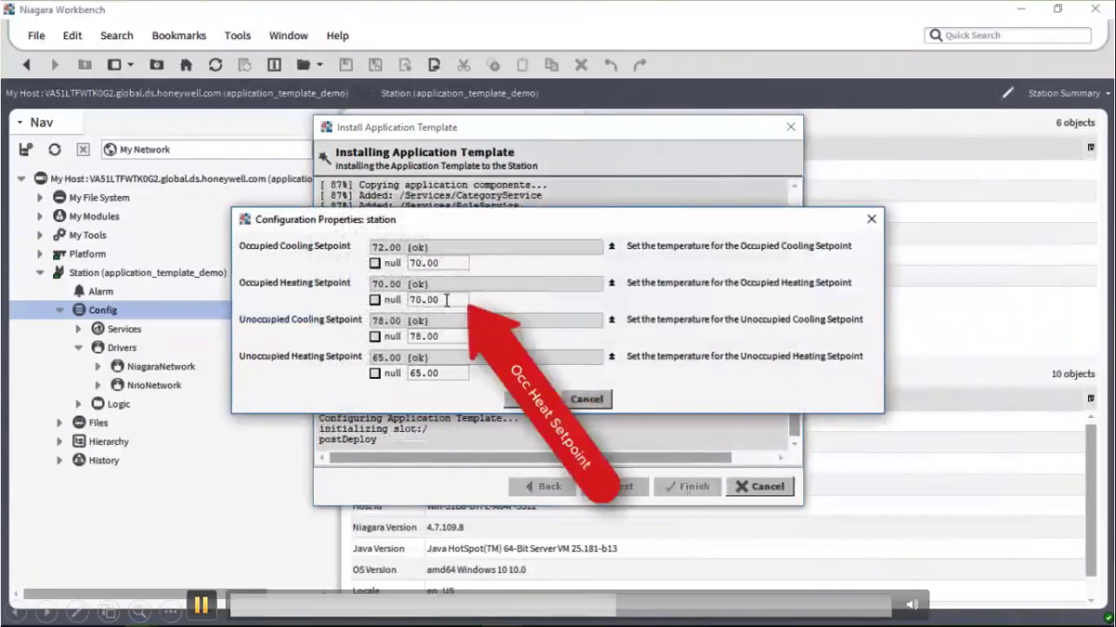
key(BackSpace)
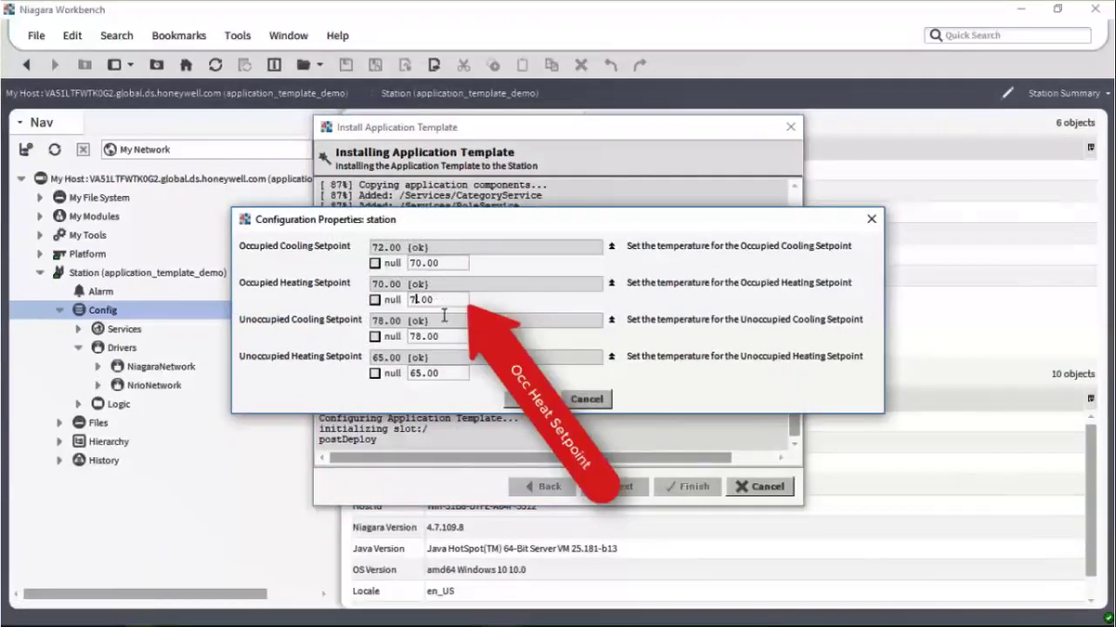
key(BackSpace)
text(68)
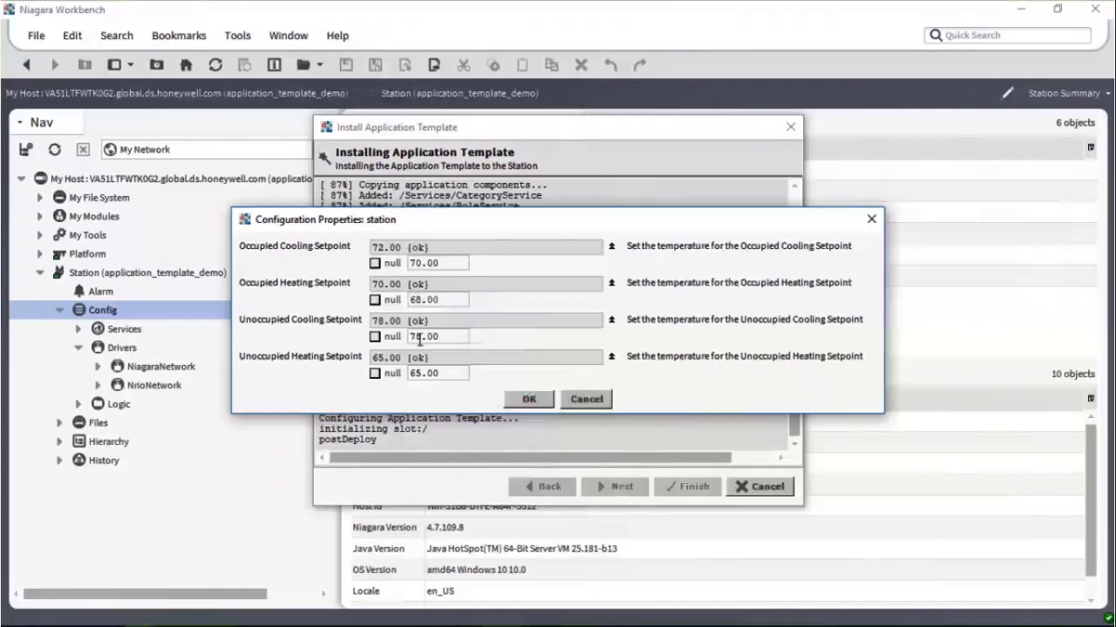
Step: Set the unoccupied cooling and heating setpoints to 80 and 60, then accept to finish installing
click(425, 338)
key(BackSpace)
key(BackSpace)
text(80)
key(BackSpace)
text(0)
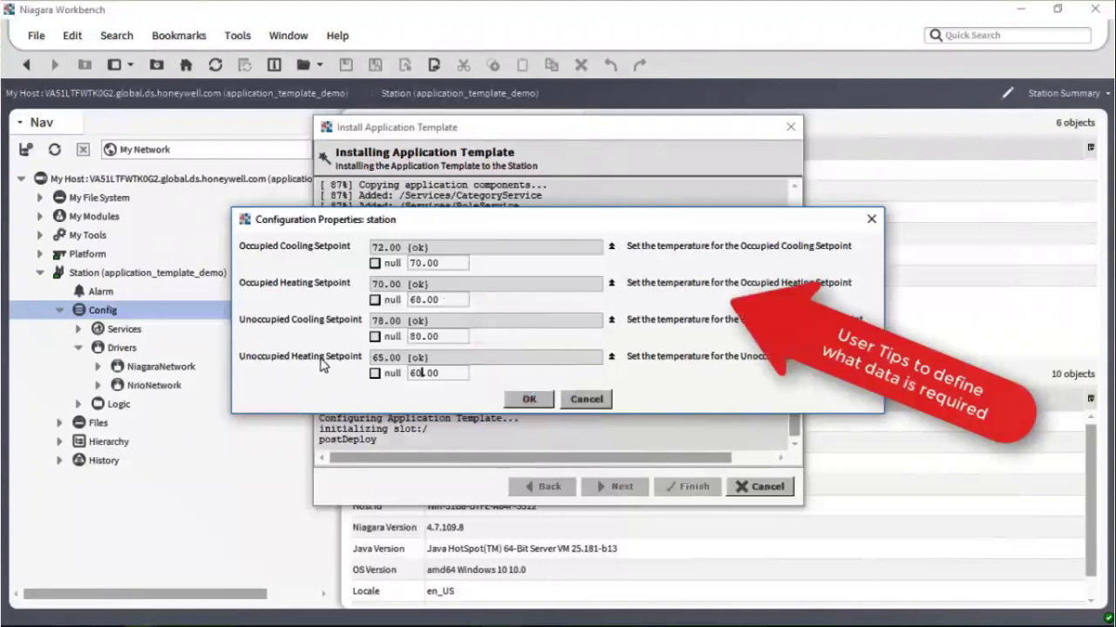
click(531, 401)
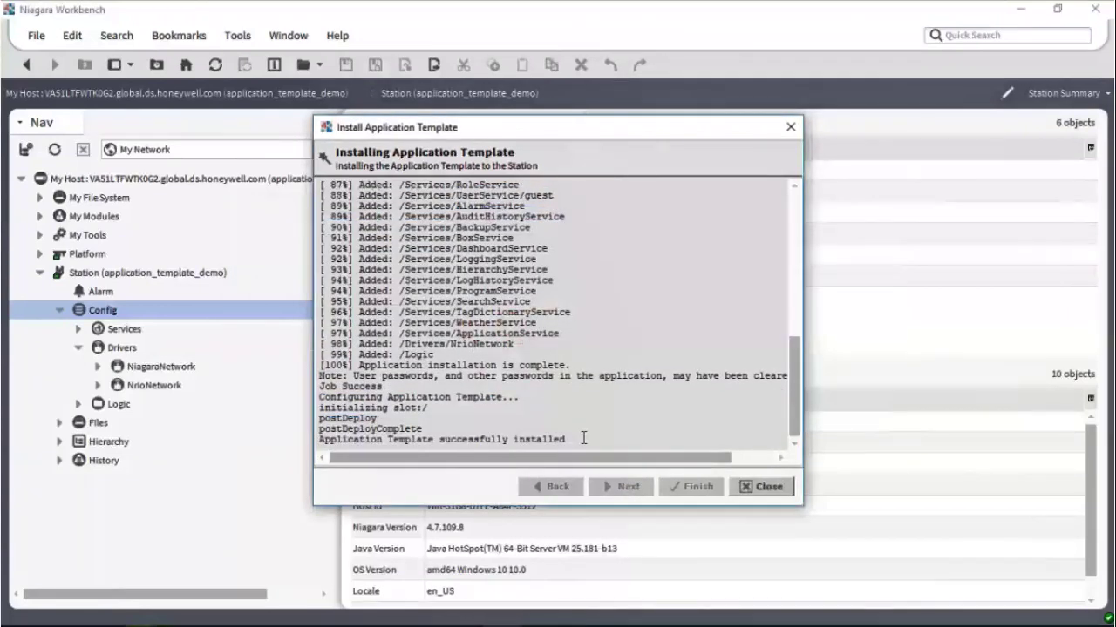
Step: Confirm the 'Application Template successfully installed' message and close the installation window
drag(583, 438, 317, 438)
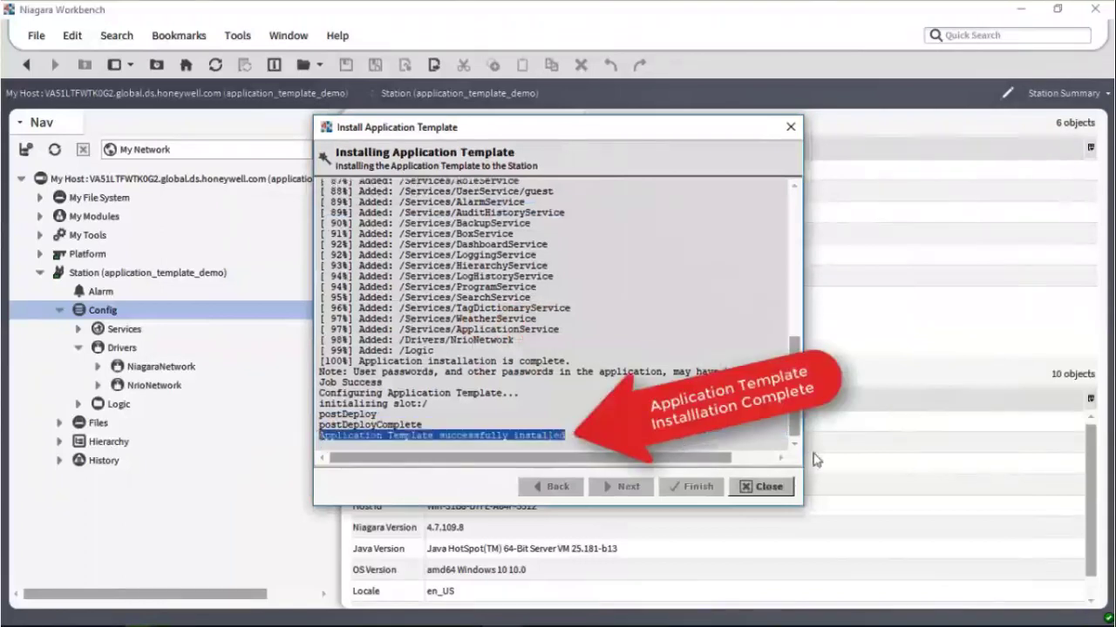
click(760, 487)
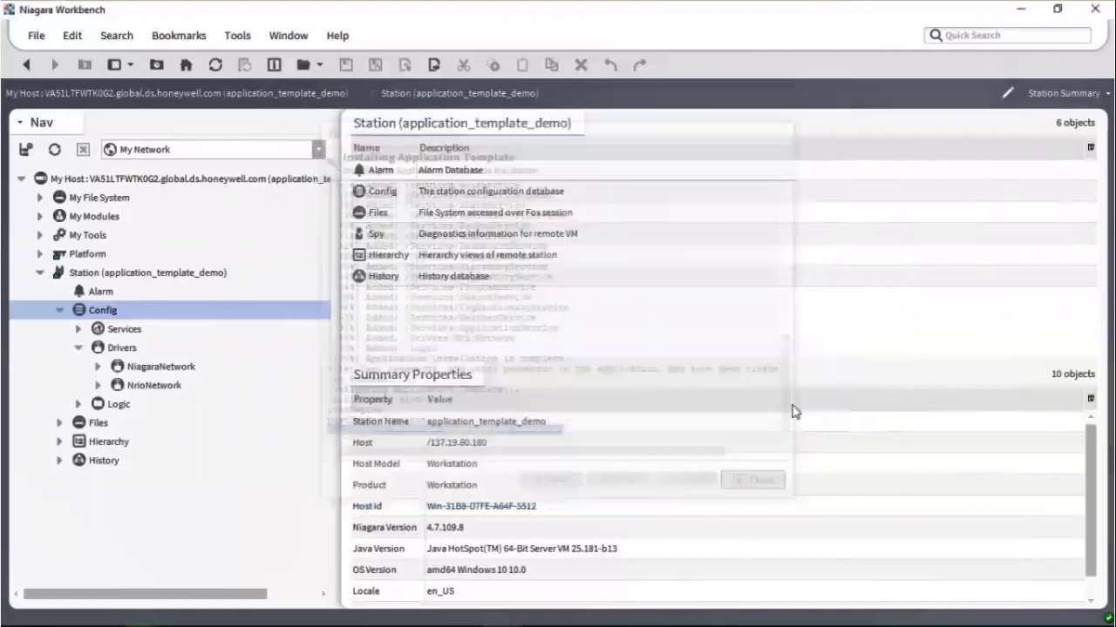
Step: Open the heatPump graphic and its Occupancy Schedule under Logic > Room
click(78, 404)
click(98, 424)
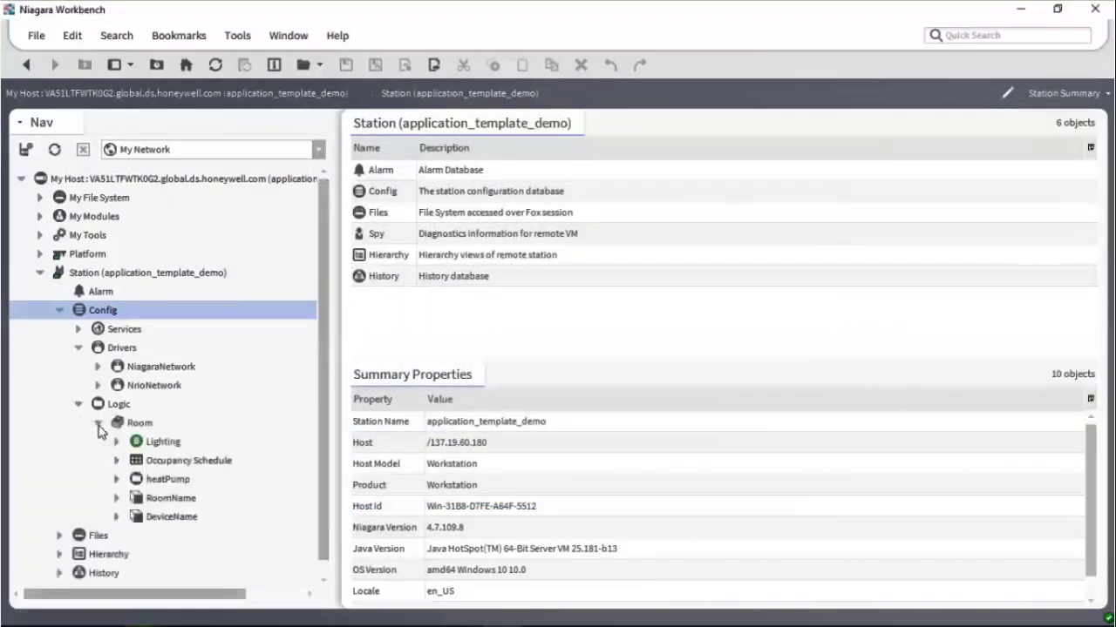
double_click(138, 482)
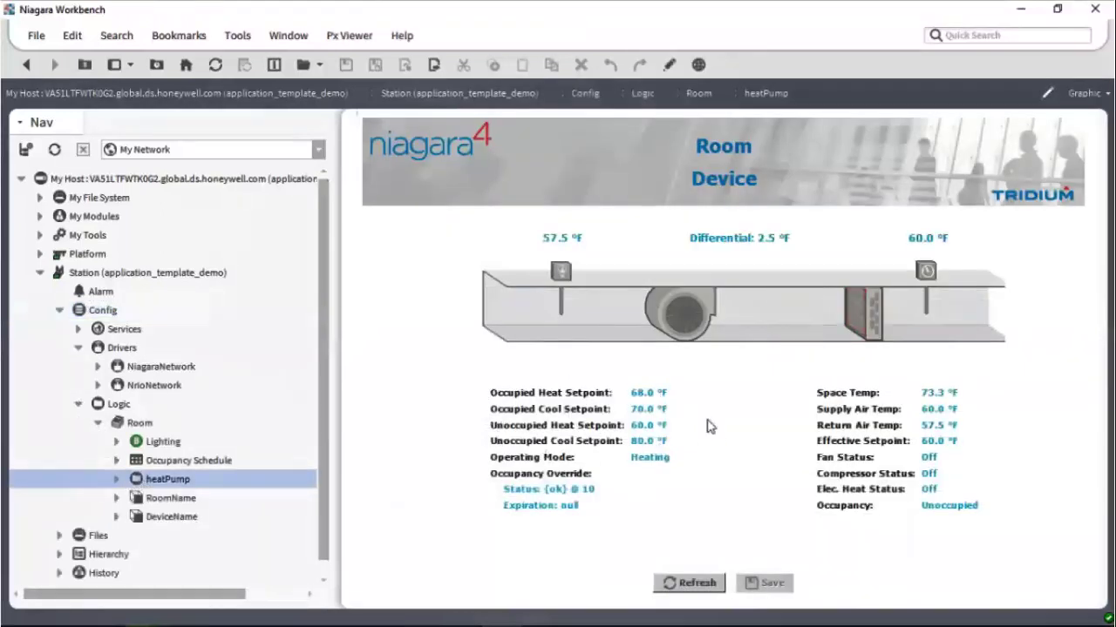
double_click(168, 463)
Step: Open the heatPump wire sheet showing 68.0 °F heating and 70.0 °F cooling setpoints
right_click(166, 479)
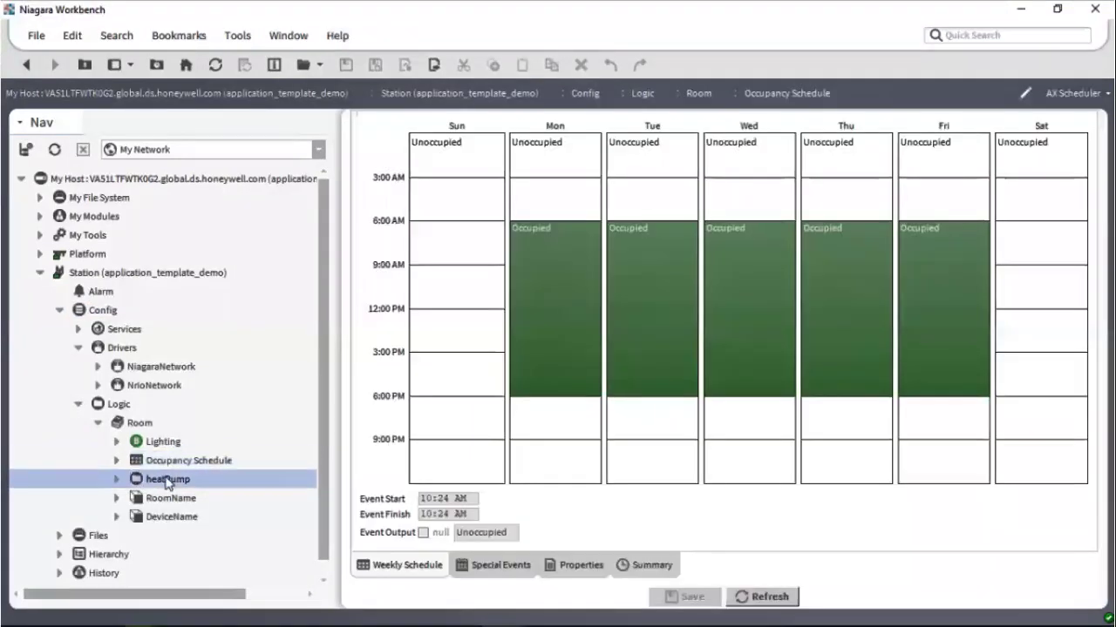
mouse_move(289, 67)
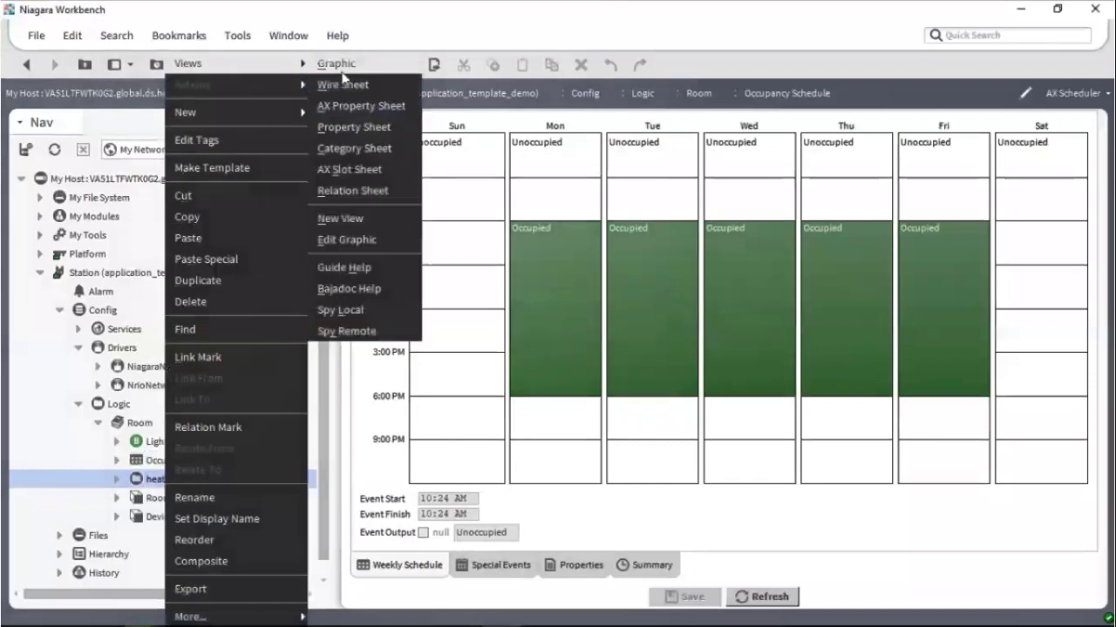
click(349, 84)
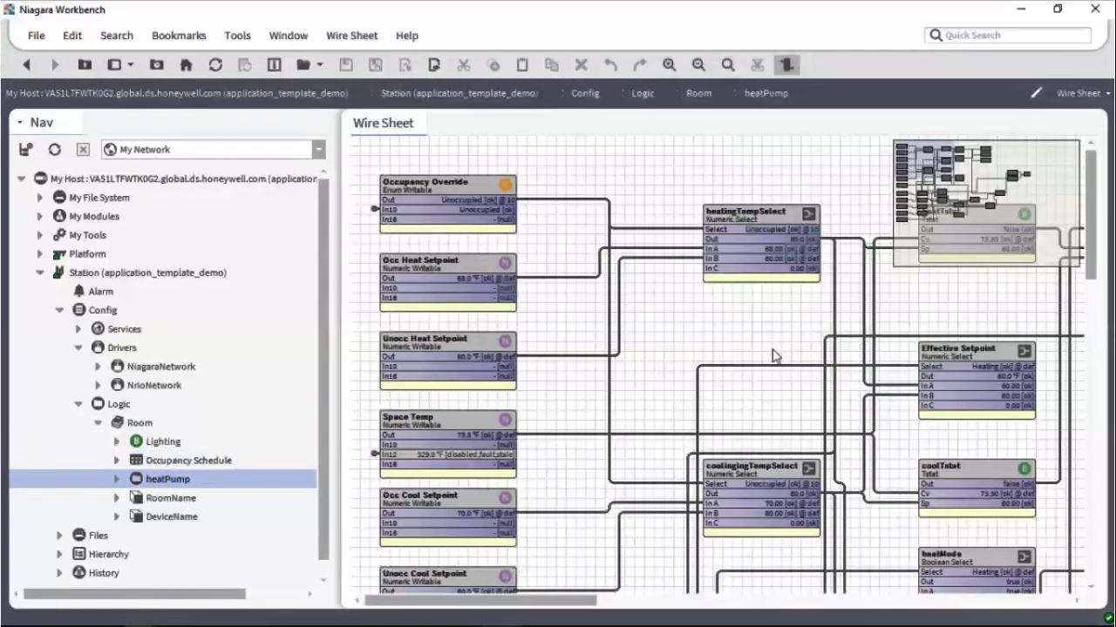
Step: Open the Services > ApplicationService Configuration property sheet listing setpoints 70.0, 68.0, 80.0, 60.0 °F
click(79, 330)
drag(323, 369, 323, 422)
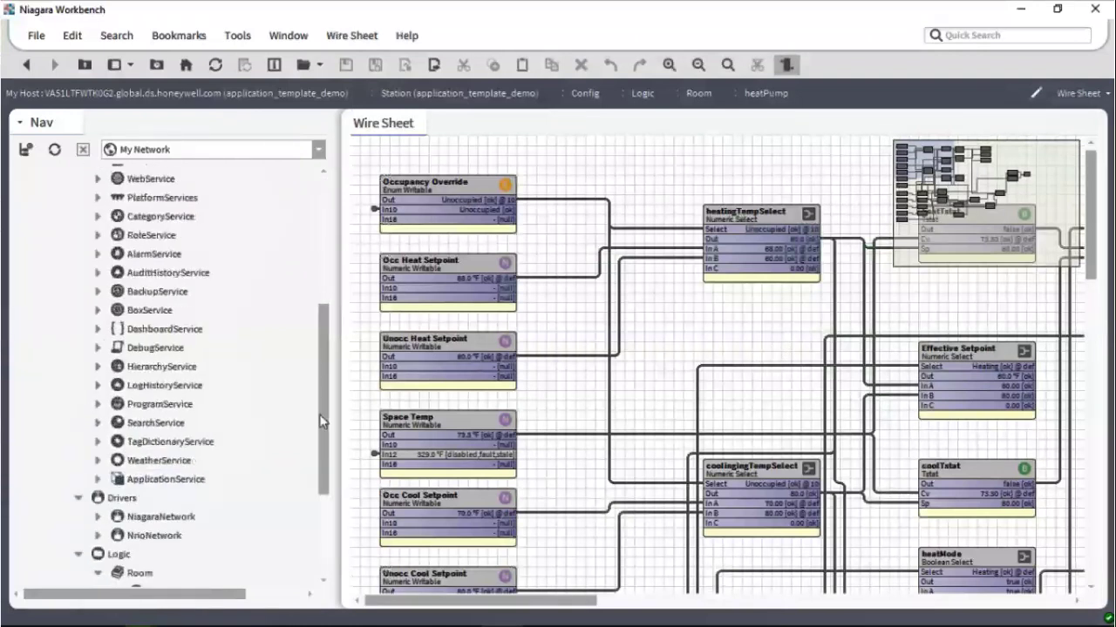
click(158, 486)
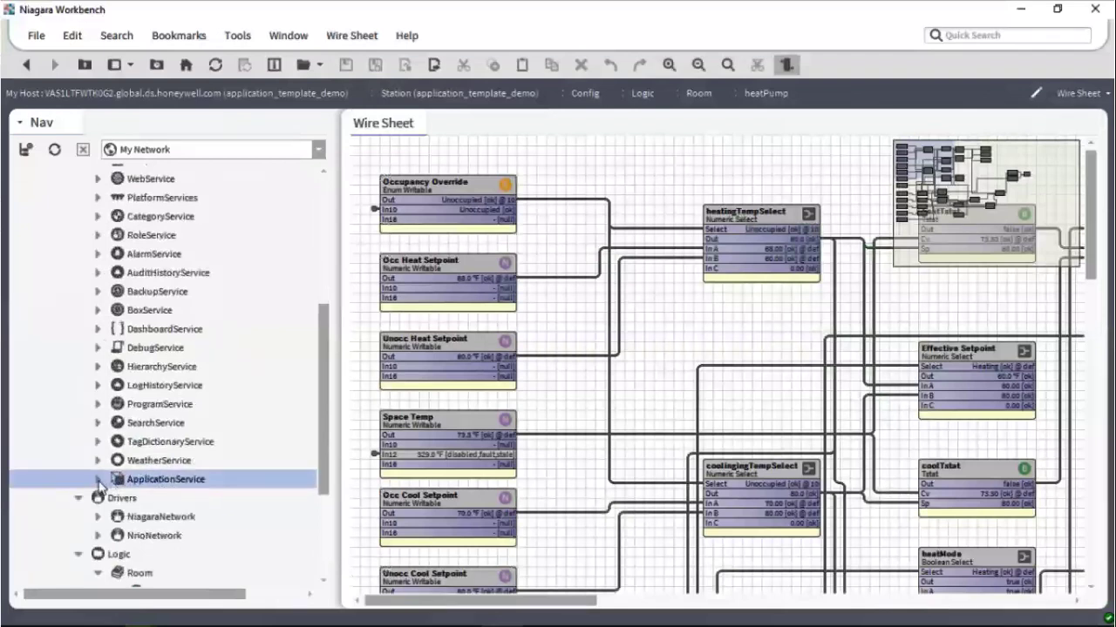
click(98, 480)
double_click(142, 498)
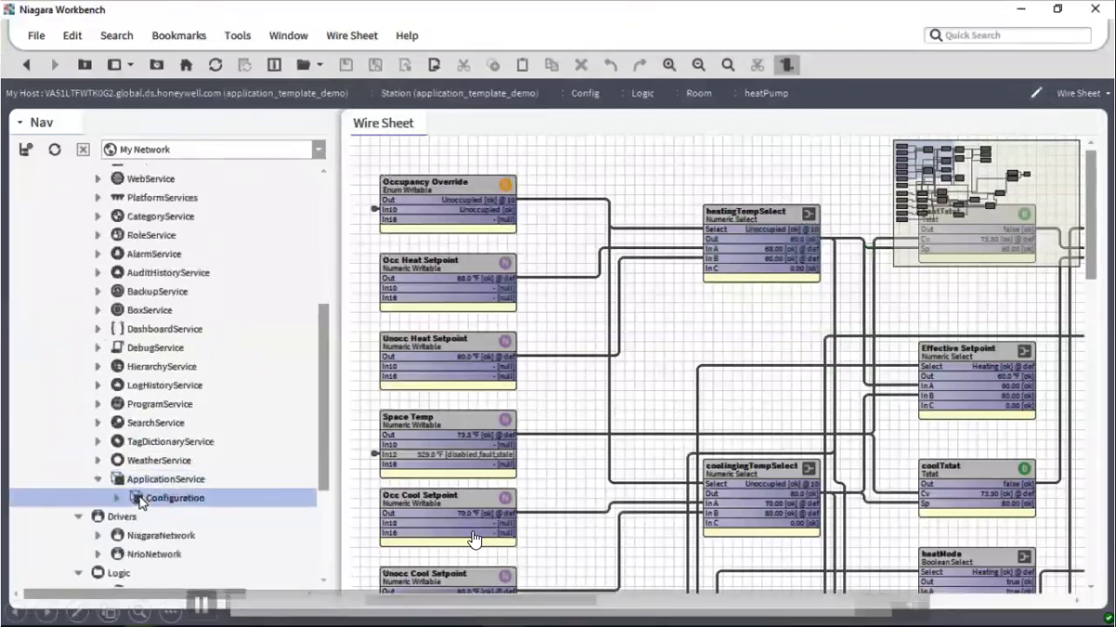
click(200, 606)
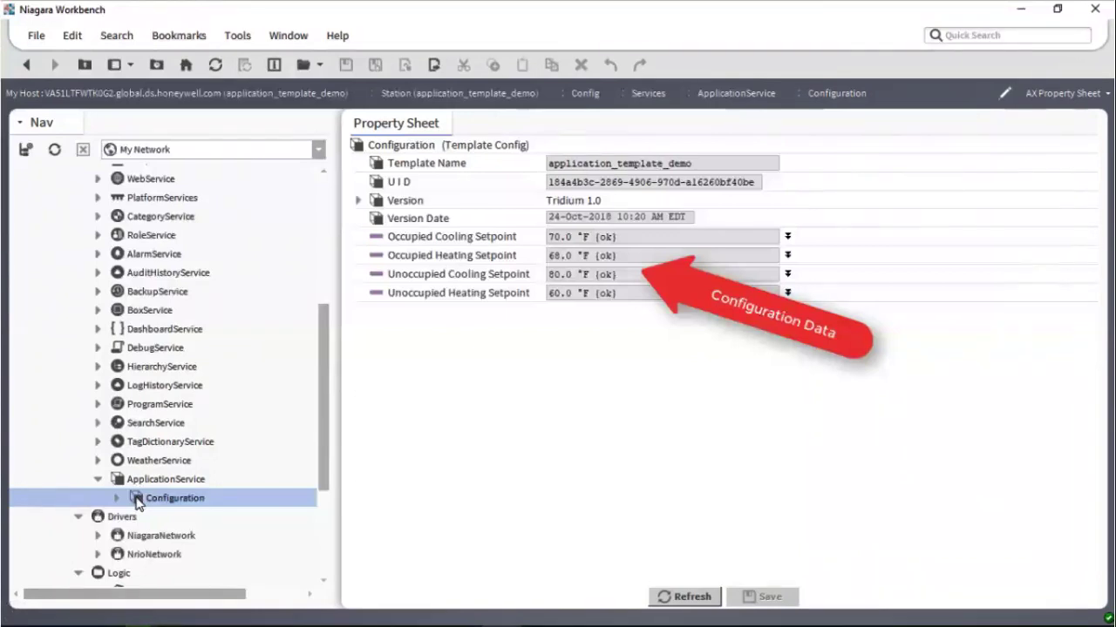
mouse_move(373, 610)
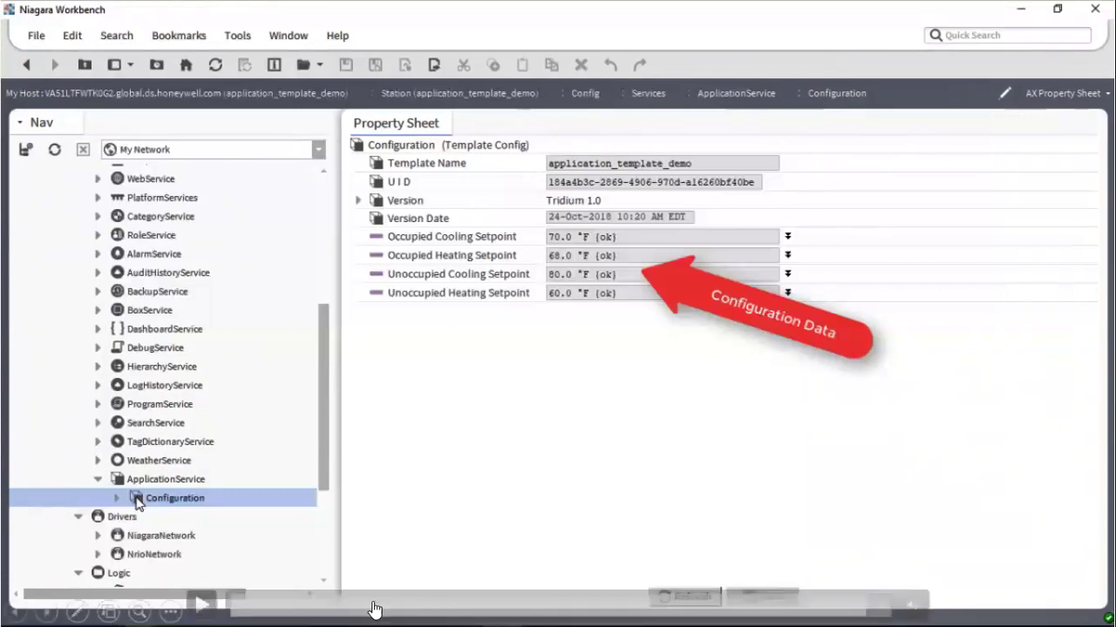
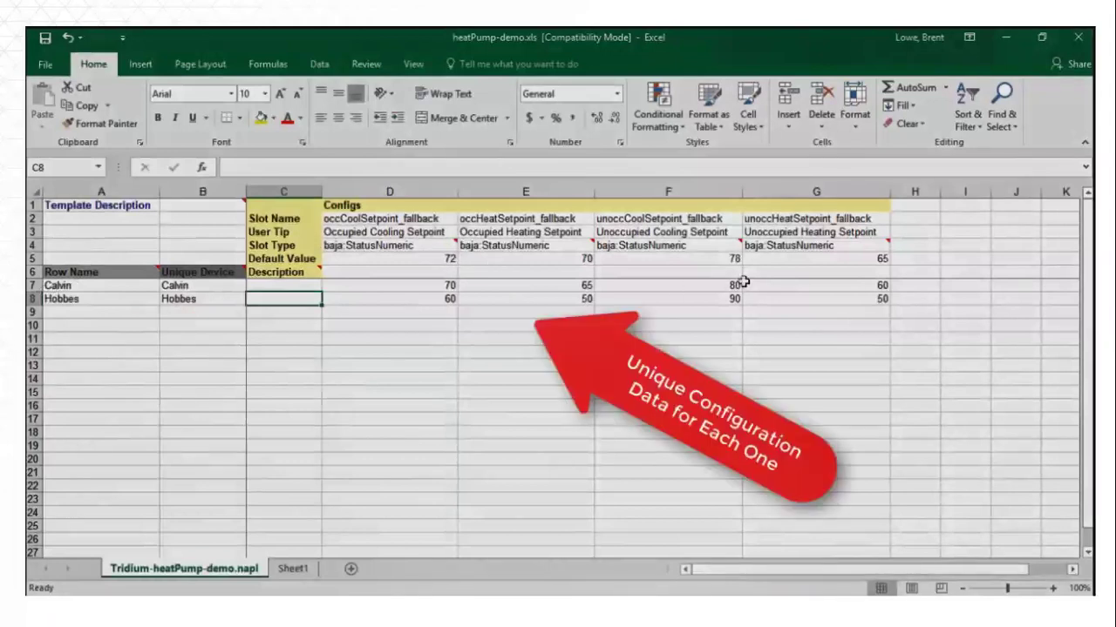
Step: Advance the demo to the Superdupervisor NiagaraNetwork Station Manager, which lists 0 objects
click(57, 575)
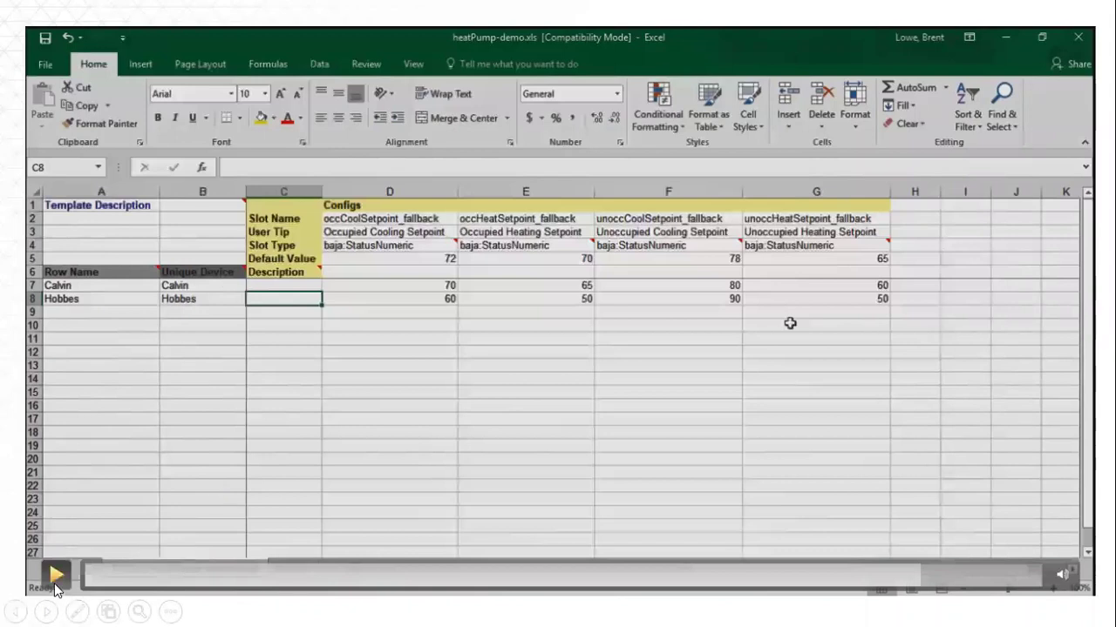
key(Right)
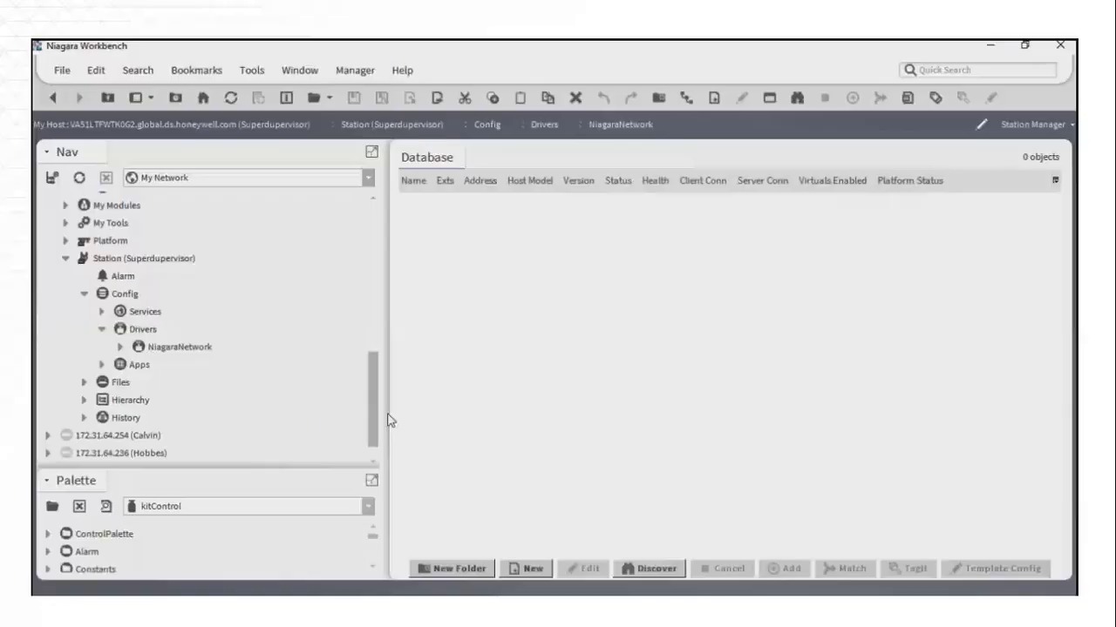
Step: Bring up Edge10s.xls listing the Calvin and Hobbes IP addresses and host IDs
click(63, 577)
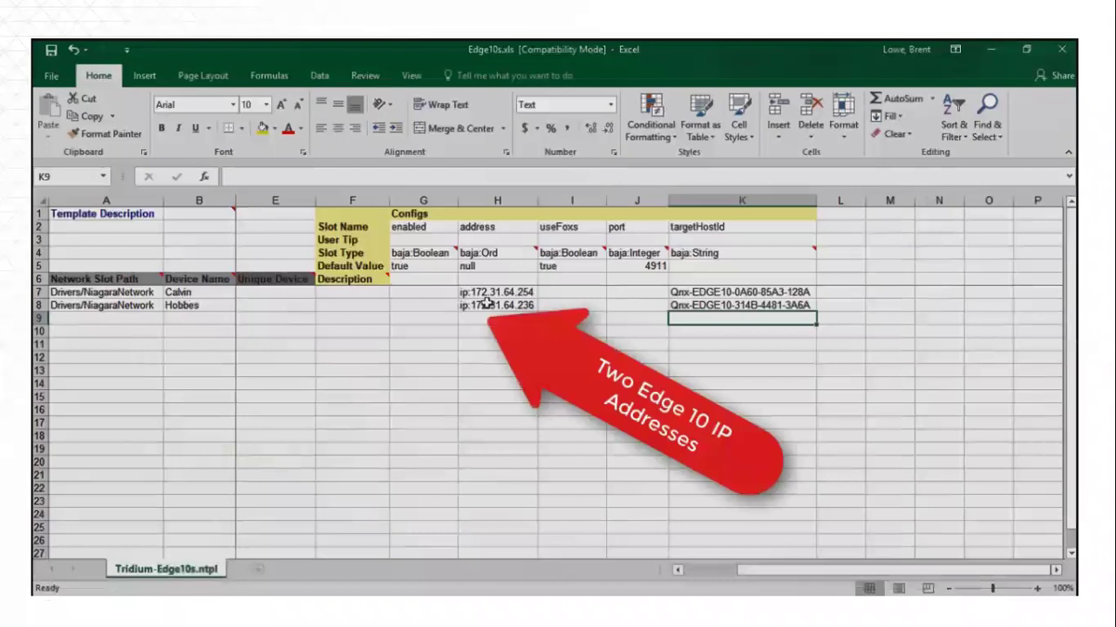
mouse_move(161, 592)
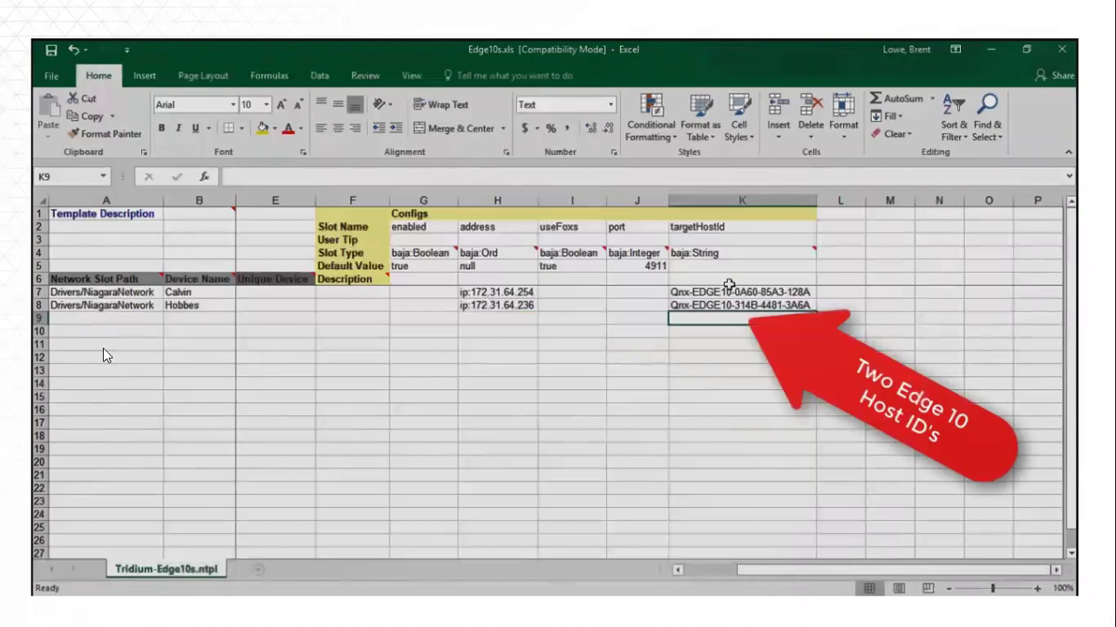
mouse_move(129, 310)
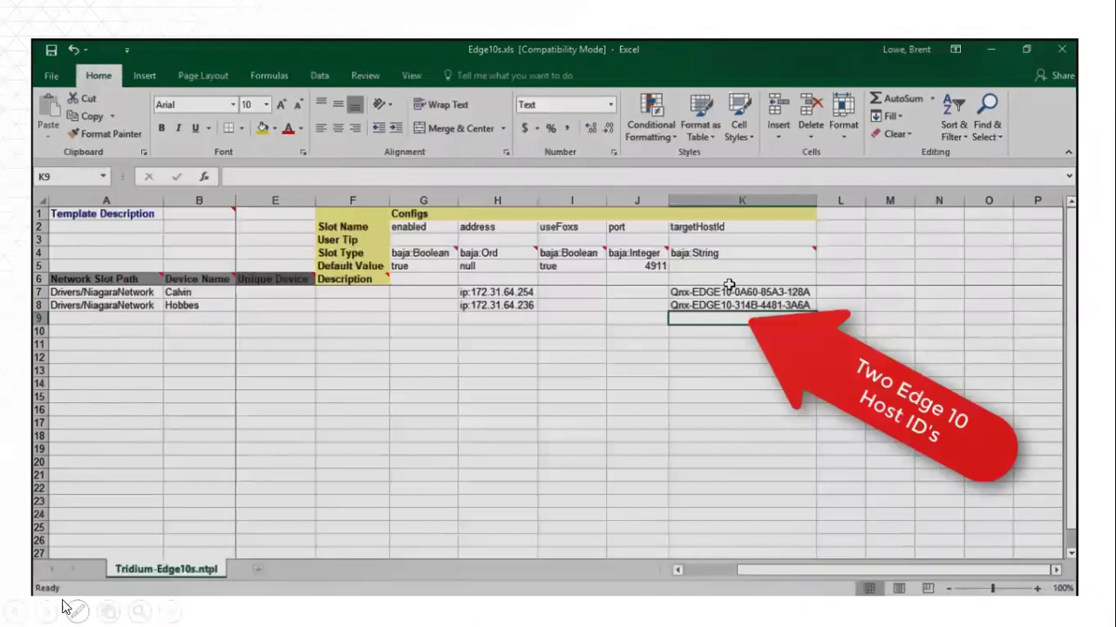
mouse_move(63, 579)
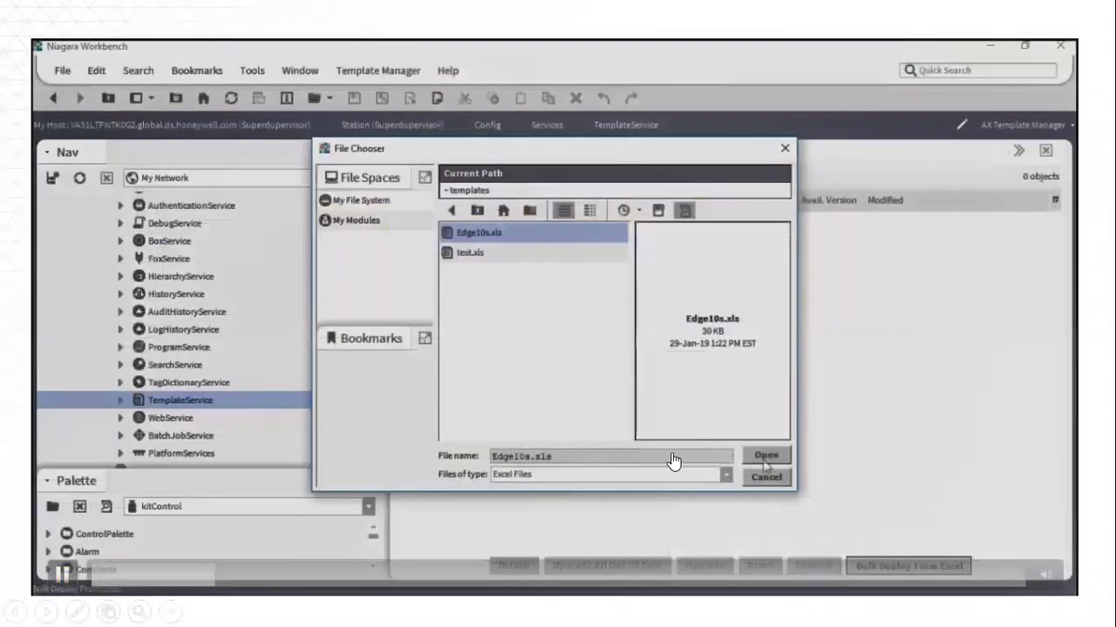
Step: Bulk-deploy from Edge10s.xls, then select both Calvin and Hobbes in NiagaraNetwork
click(766, 462)
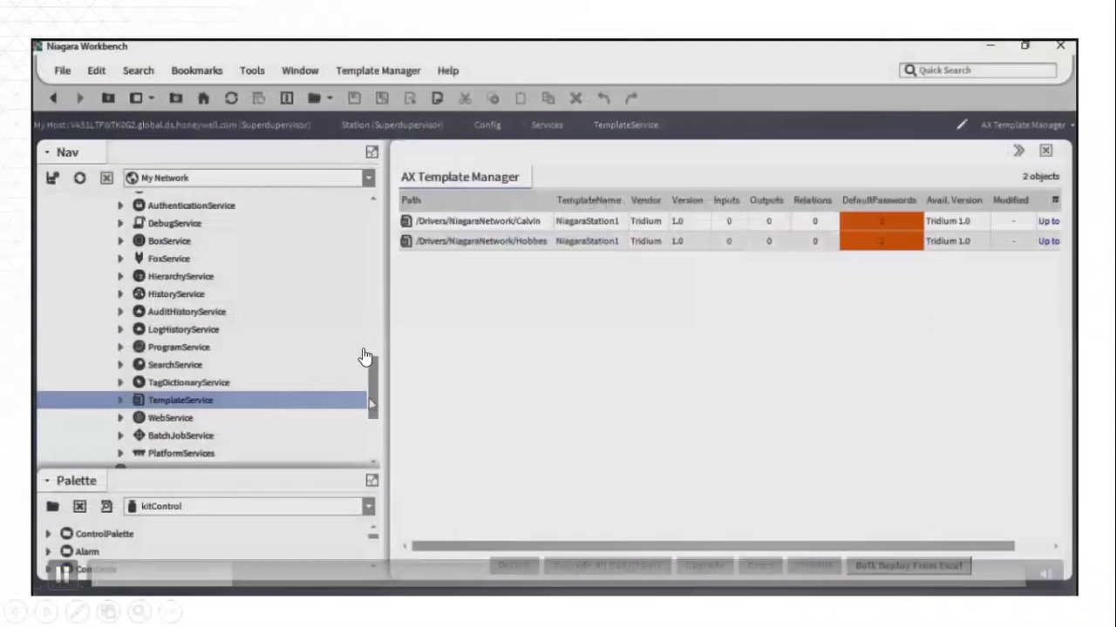
drag(371, 401, 376, 440)
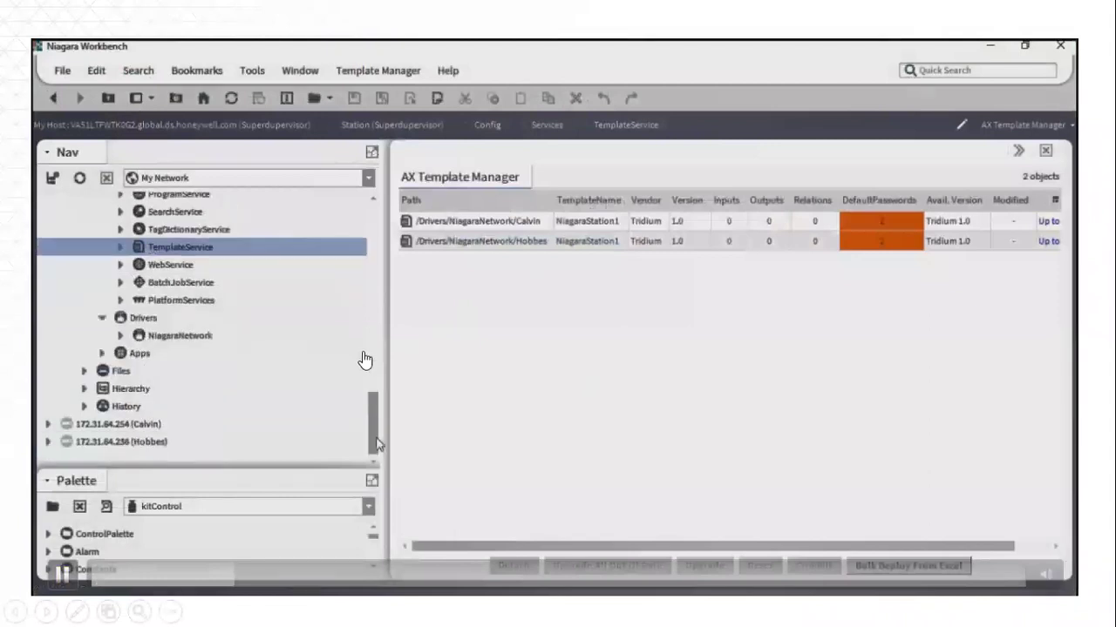
double_click(162, 336)
click(421, 203)
key(ctrl+a)
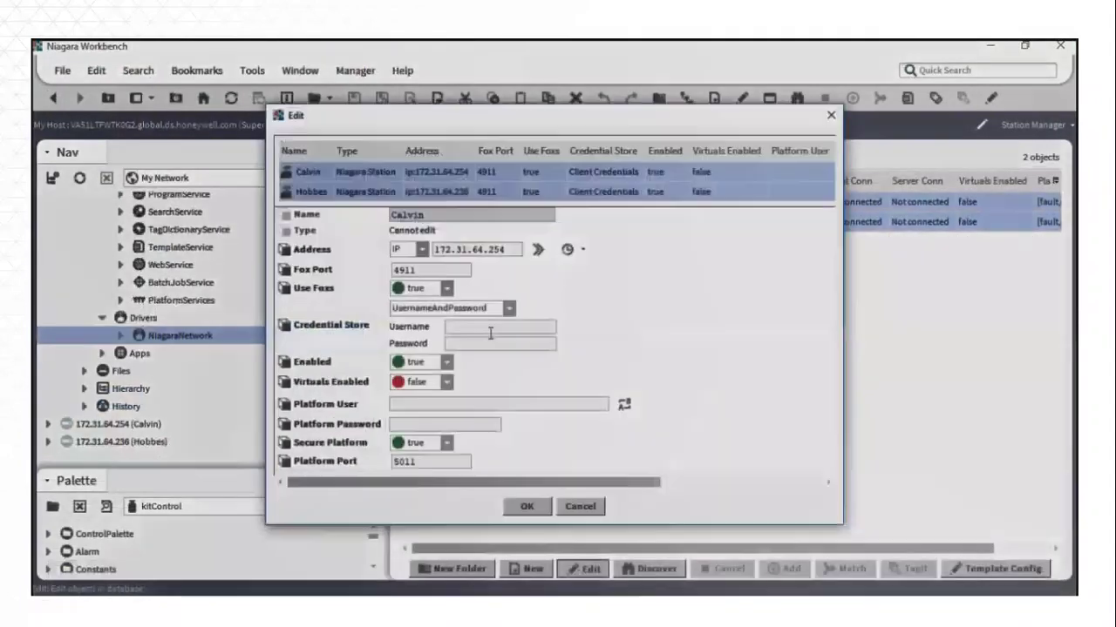
Step: Enter station login 'admin' and platform user 'tridium', each with its password, for both stations
click(478, 325)
text(admin)
key(Tab)
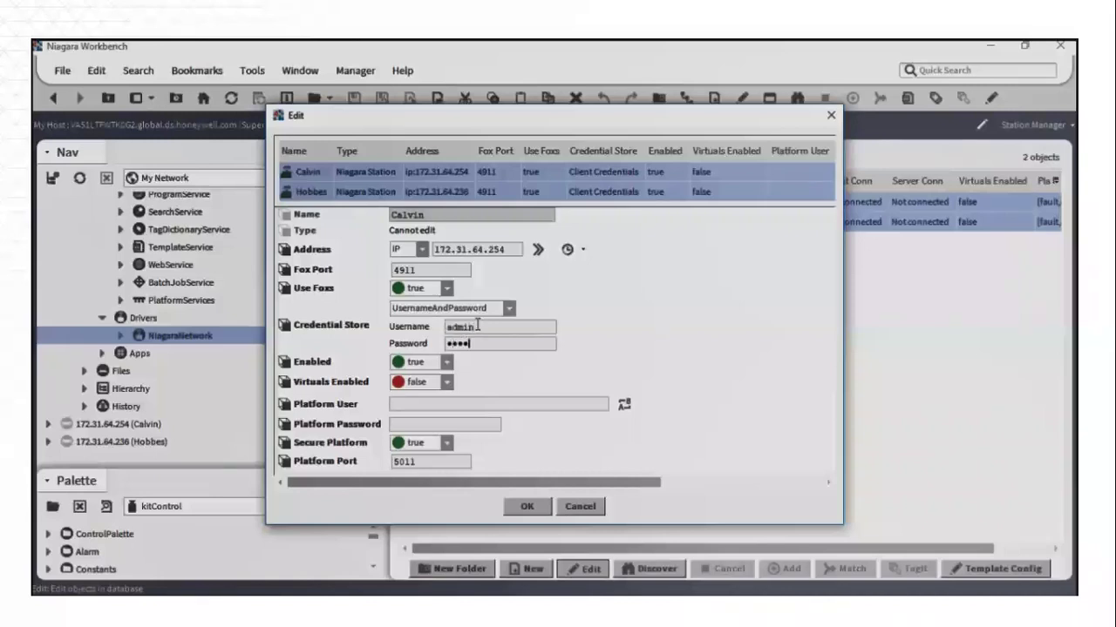
click(419, 399)
text(tridium)
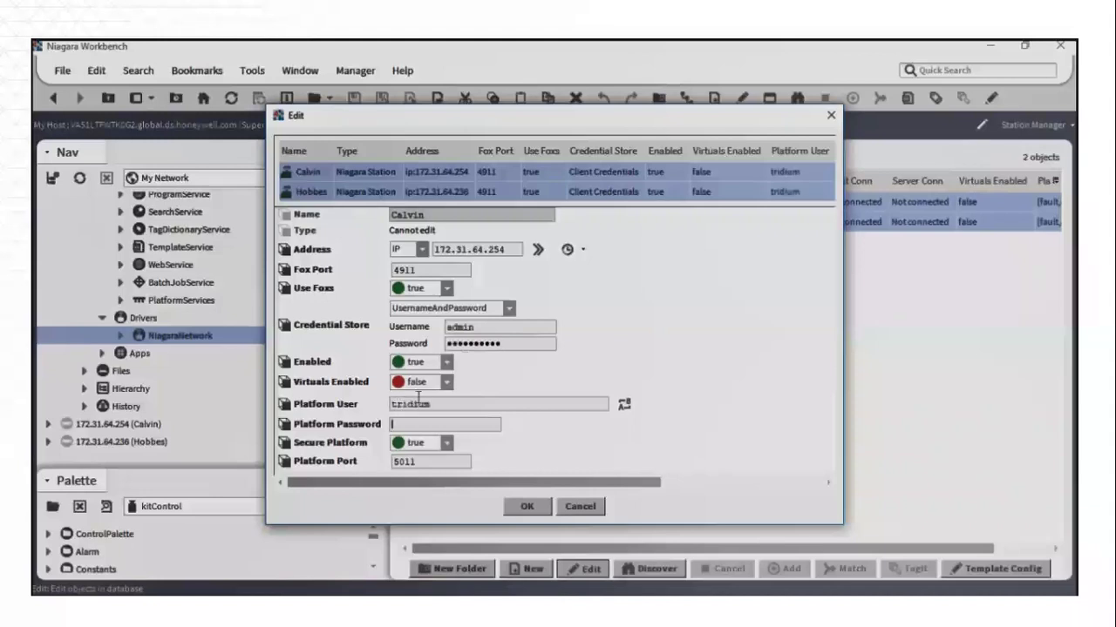
key(Tab)
Step: Apply both stations' credentials and open the Provision_Edge10s job under NiagaraNetwork
click(524, 506)
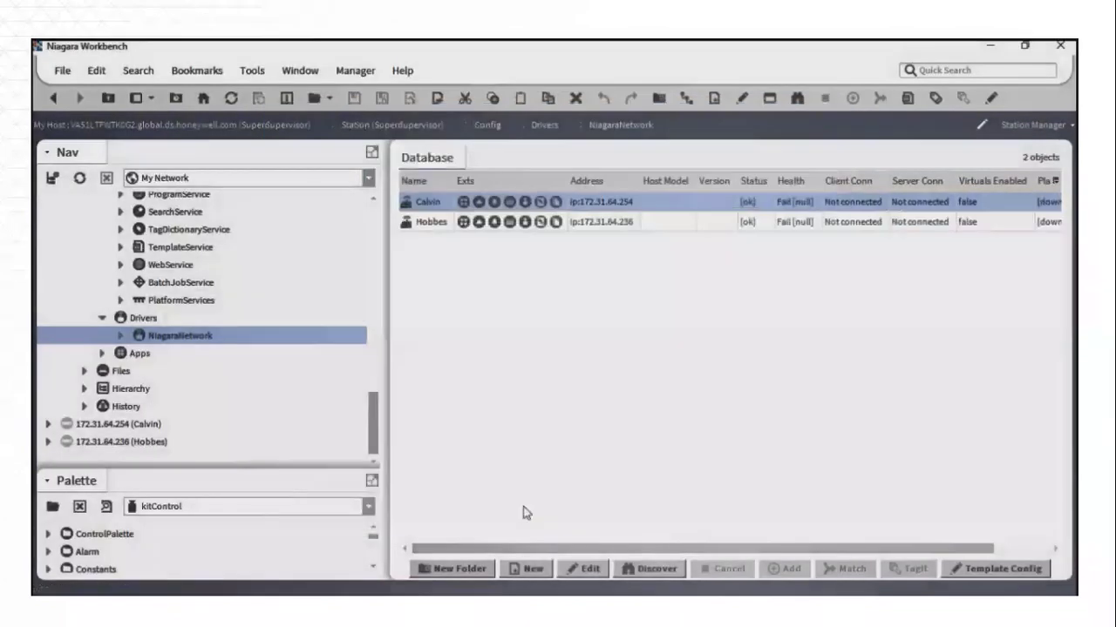
click(123, 336)
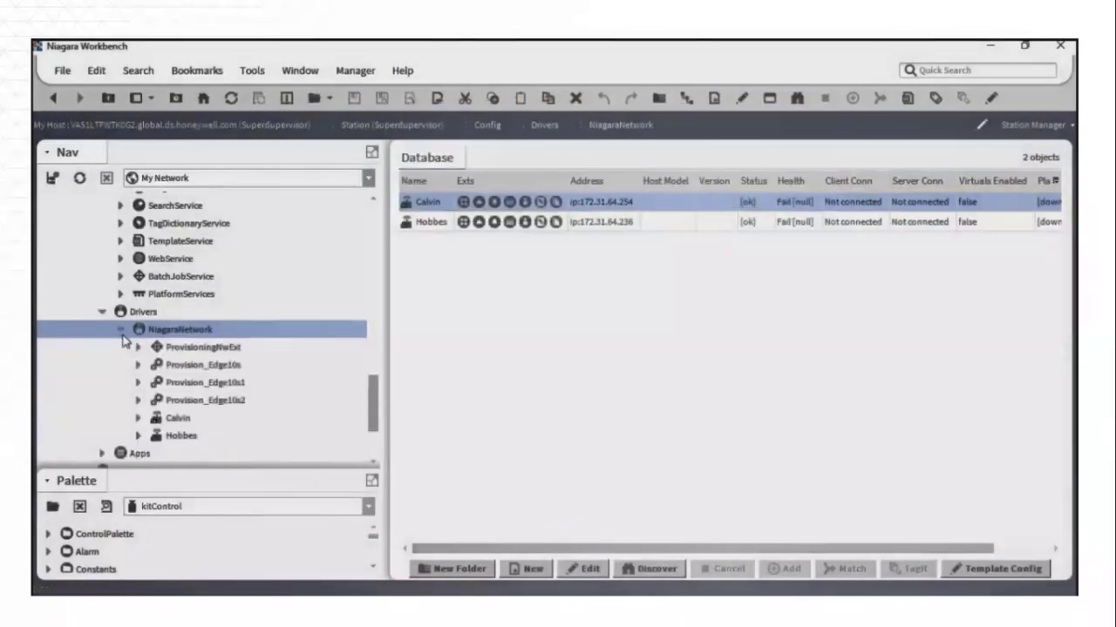
click(162, 364)
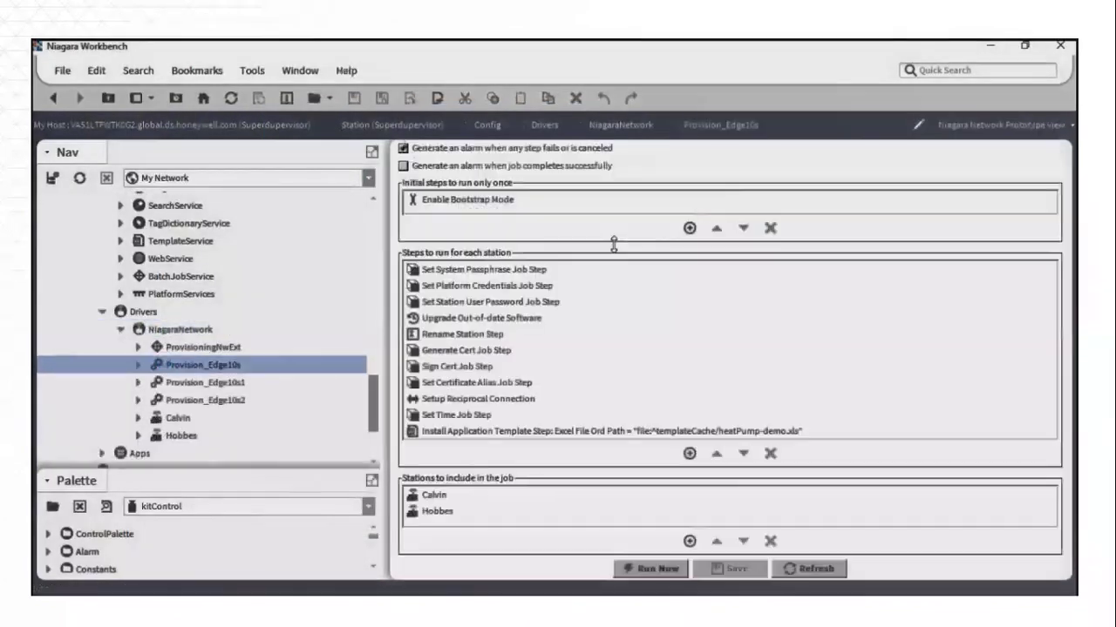
click(68, 577)
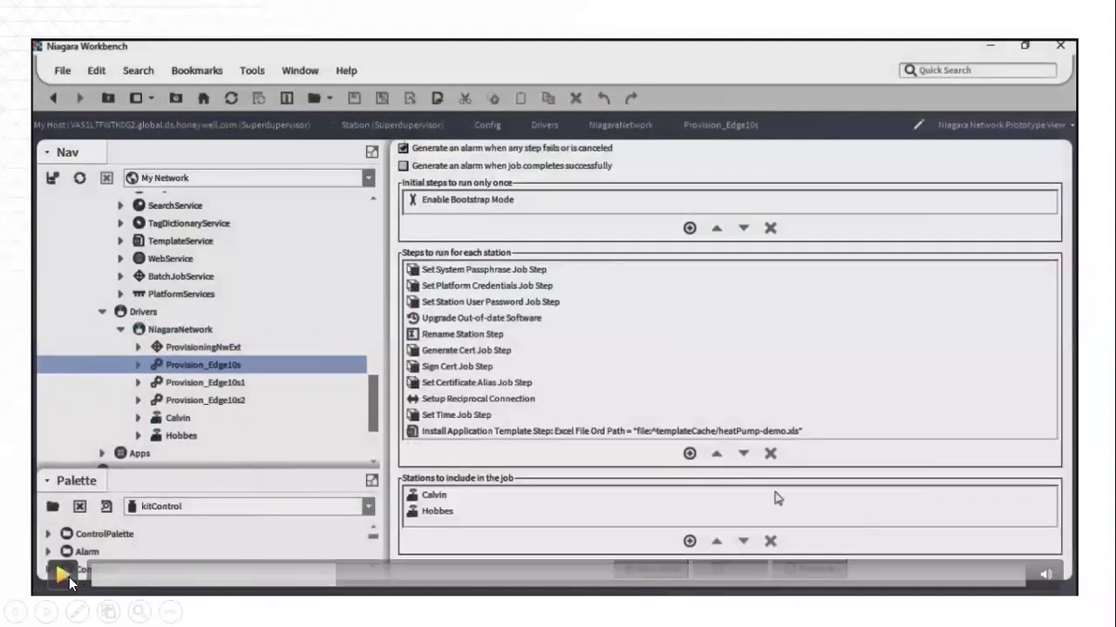
click(69, 577)
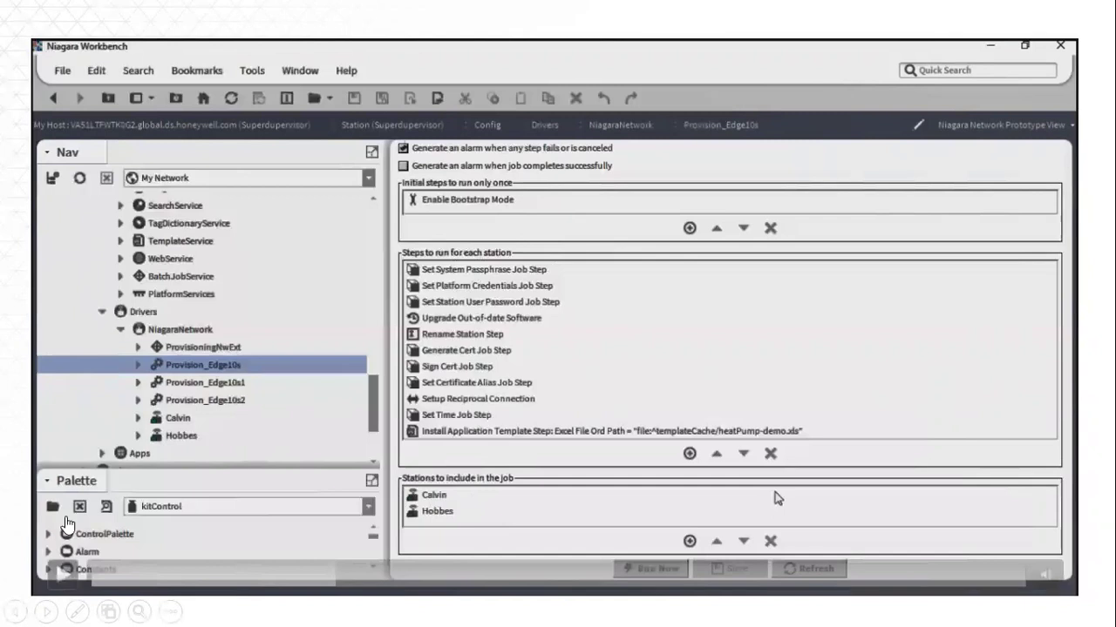
click(690, 455)
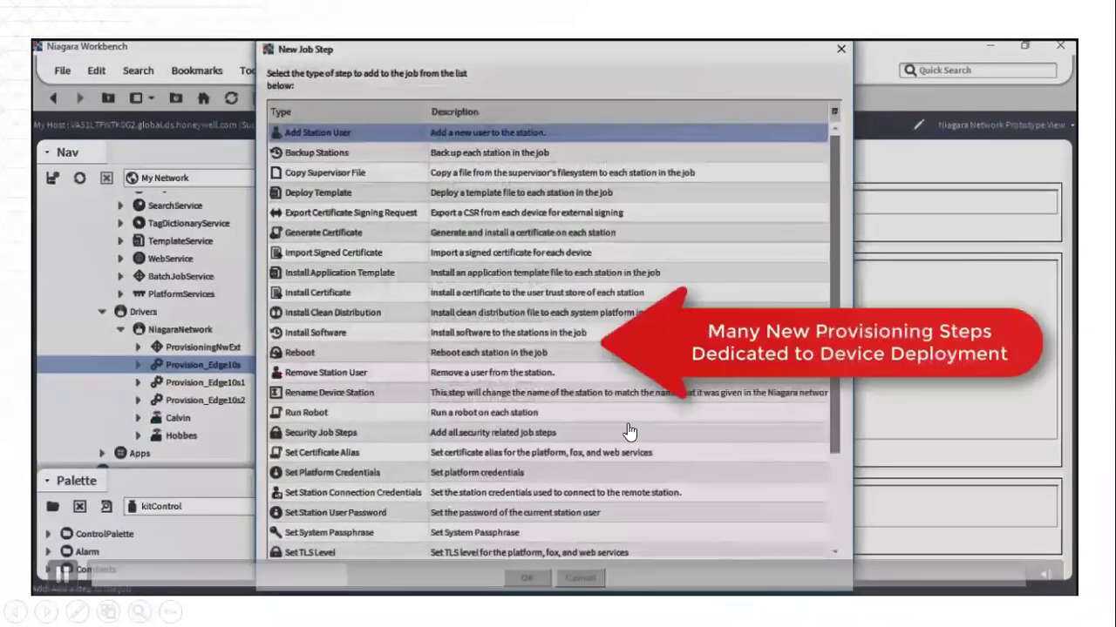
scroll(459, 388, down, 1)
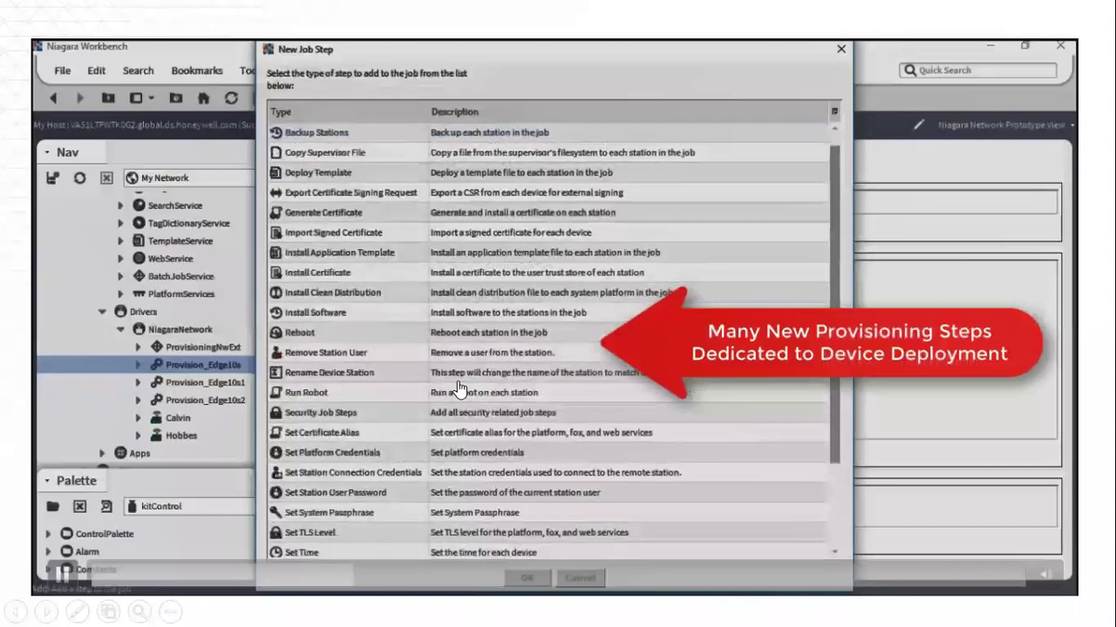
scroll(459, 389, down, 5)
drag(842, 434, 842, 362)
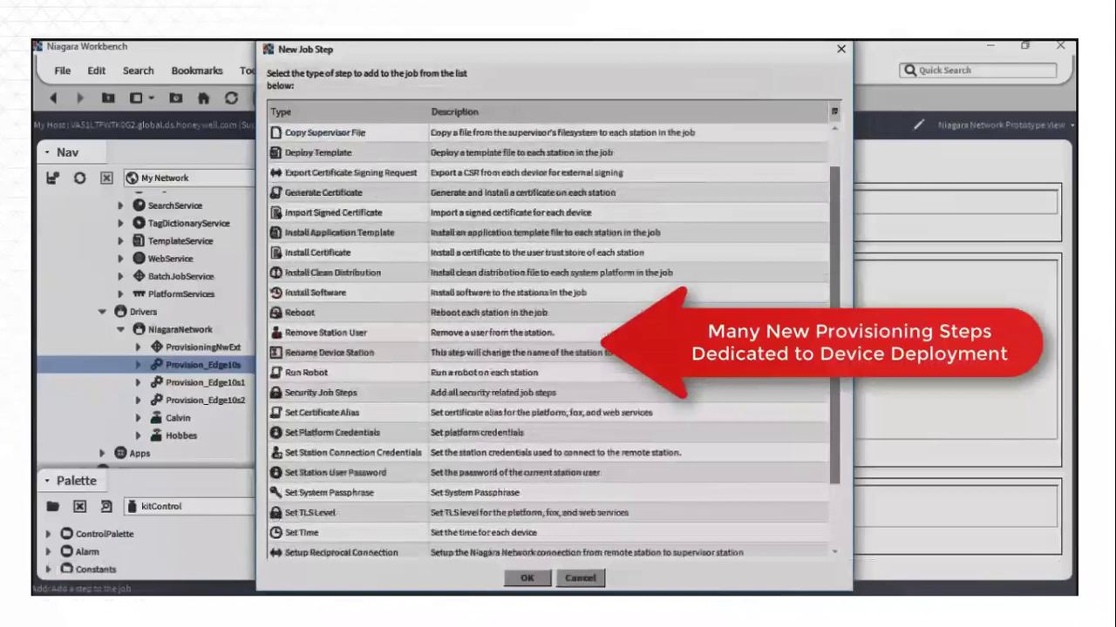
scroll(549, 341, up, 2)
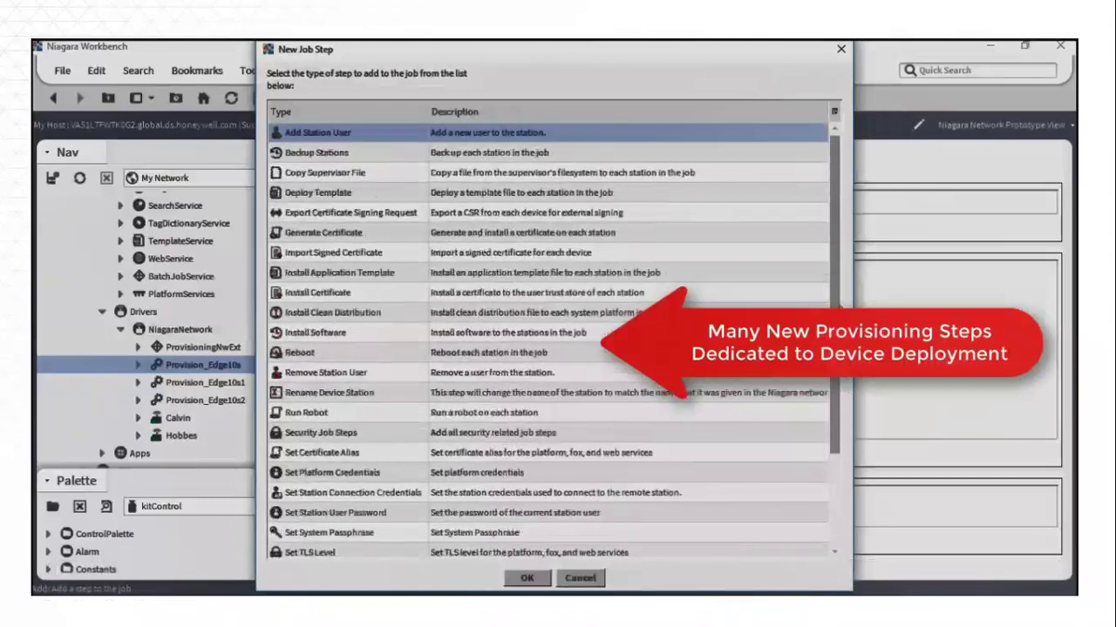
scroll(613, 511, down, 2)
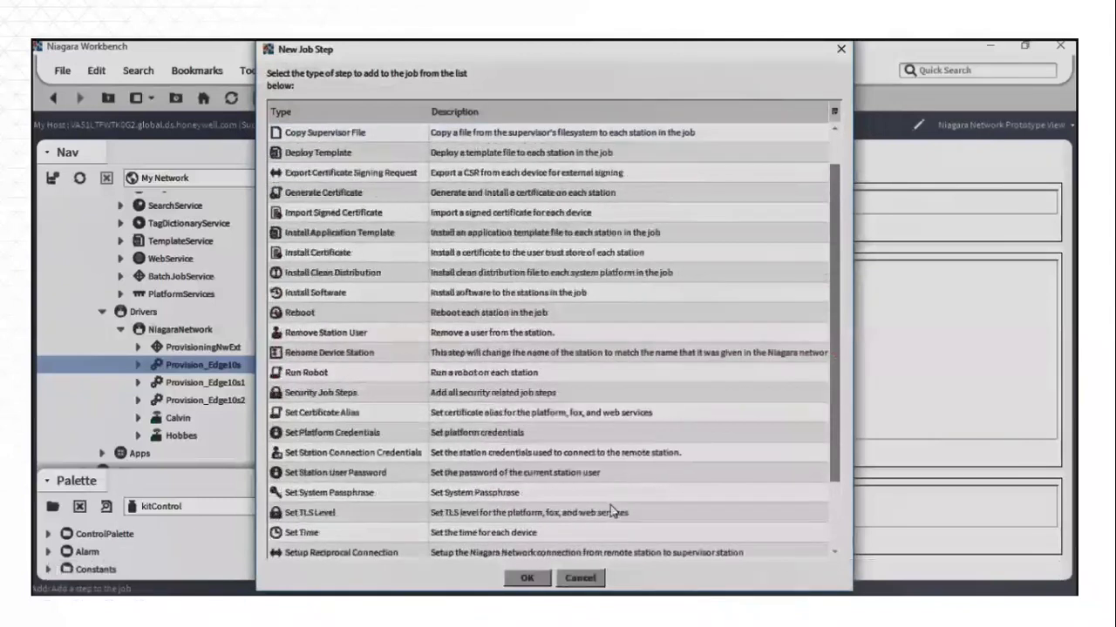
click(578, 580)
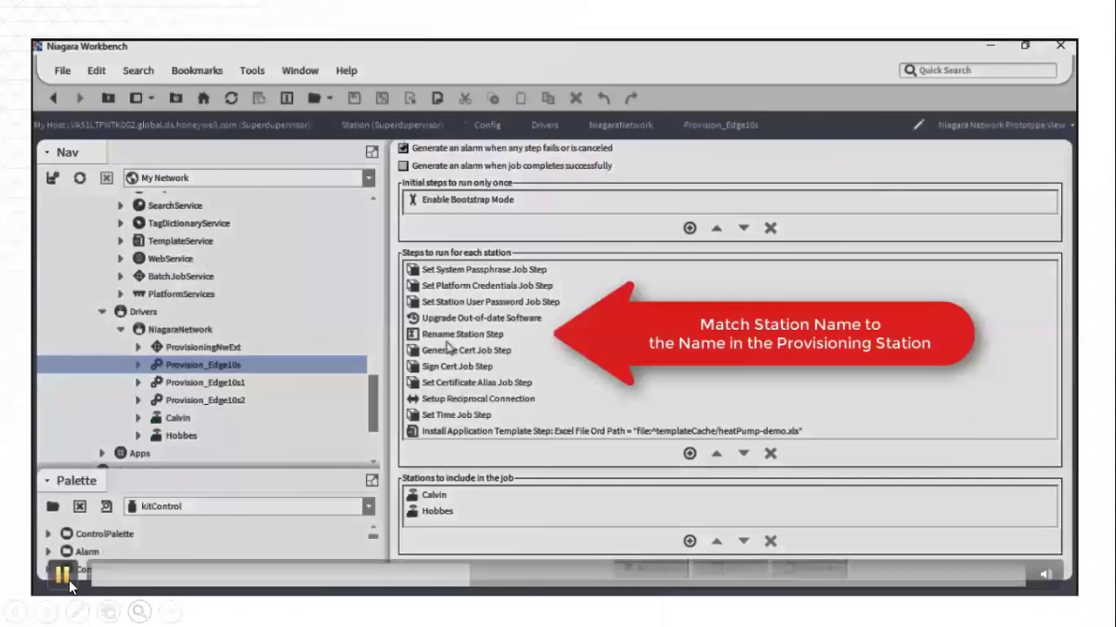
click(69, 581)
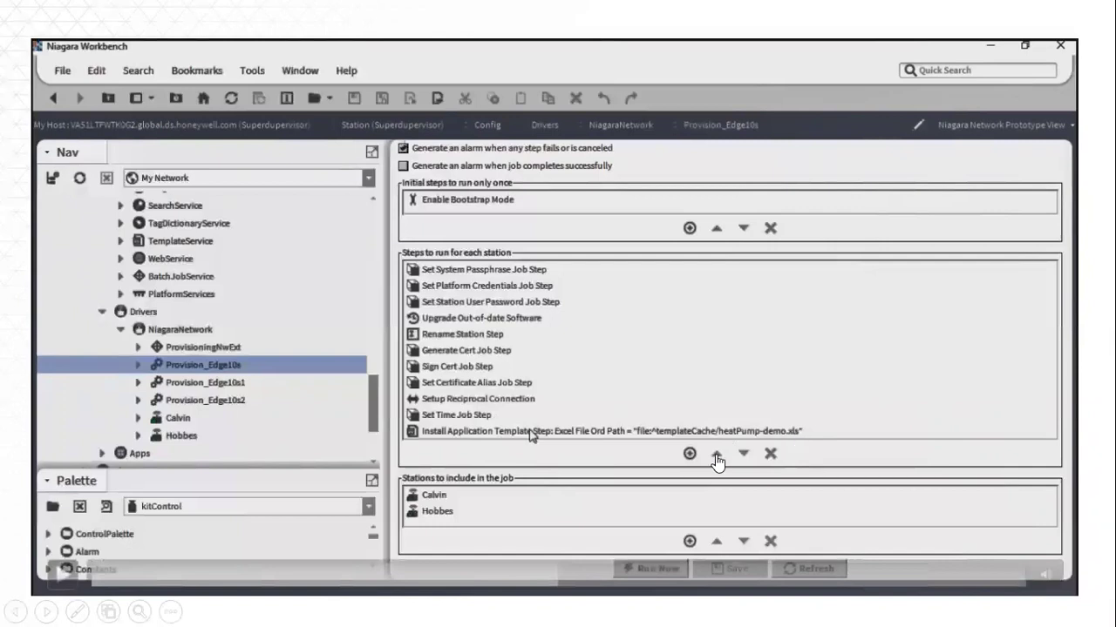
Step: Let the job finish with Success, scroll to the status column, and open Hobbes's template-install log
click(65, 572)
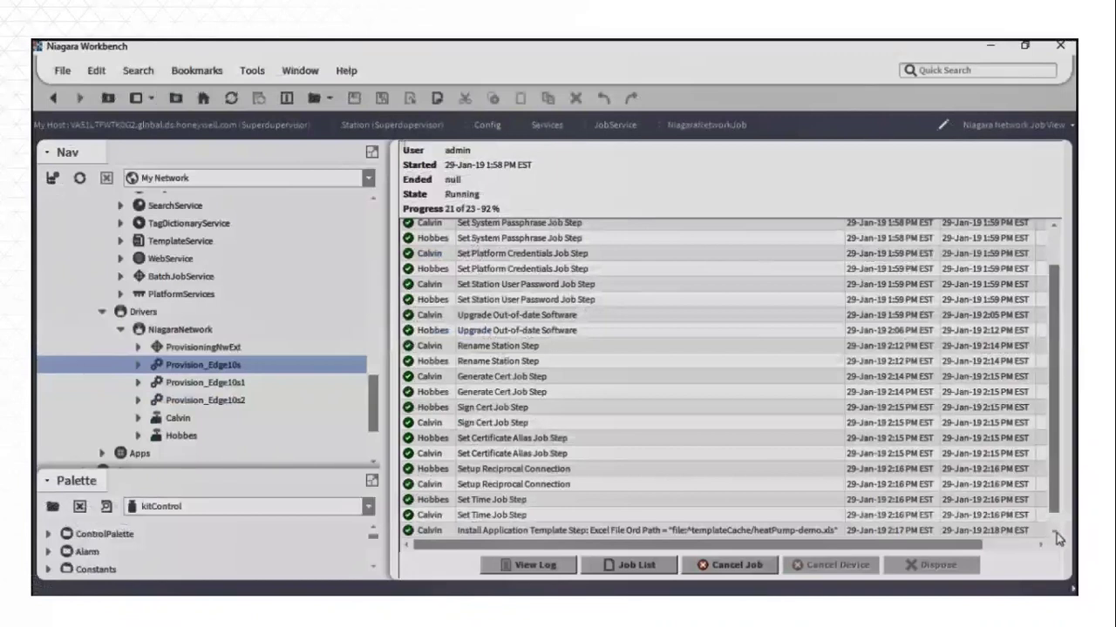
click(1054, 536)
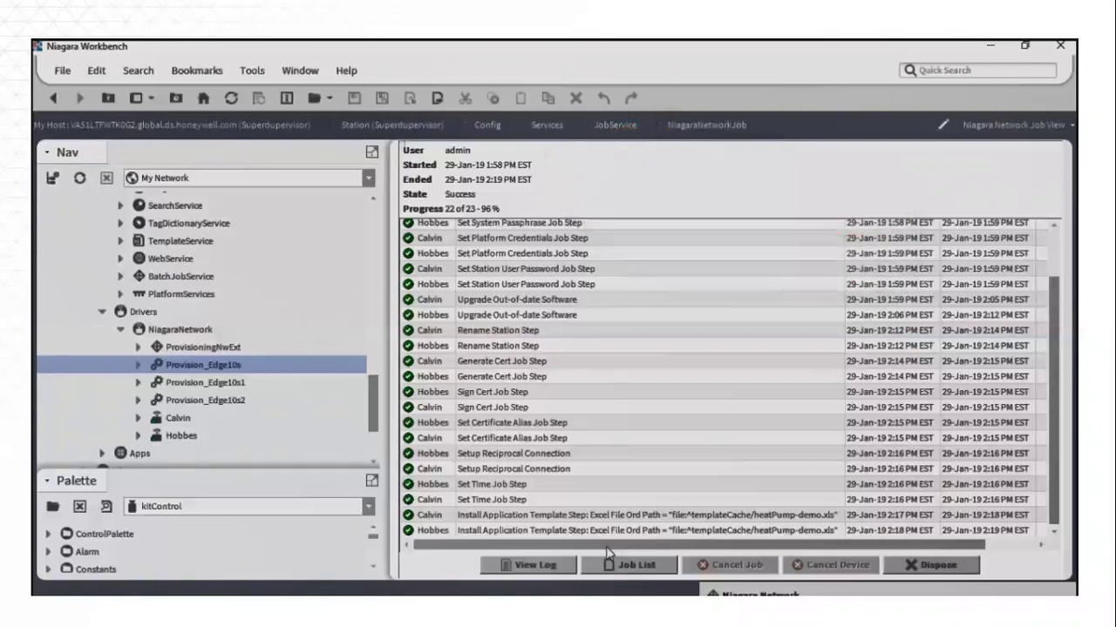
drag(607, 551, 1003, 547)
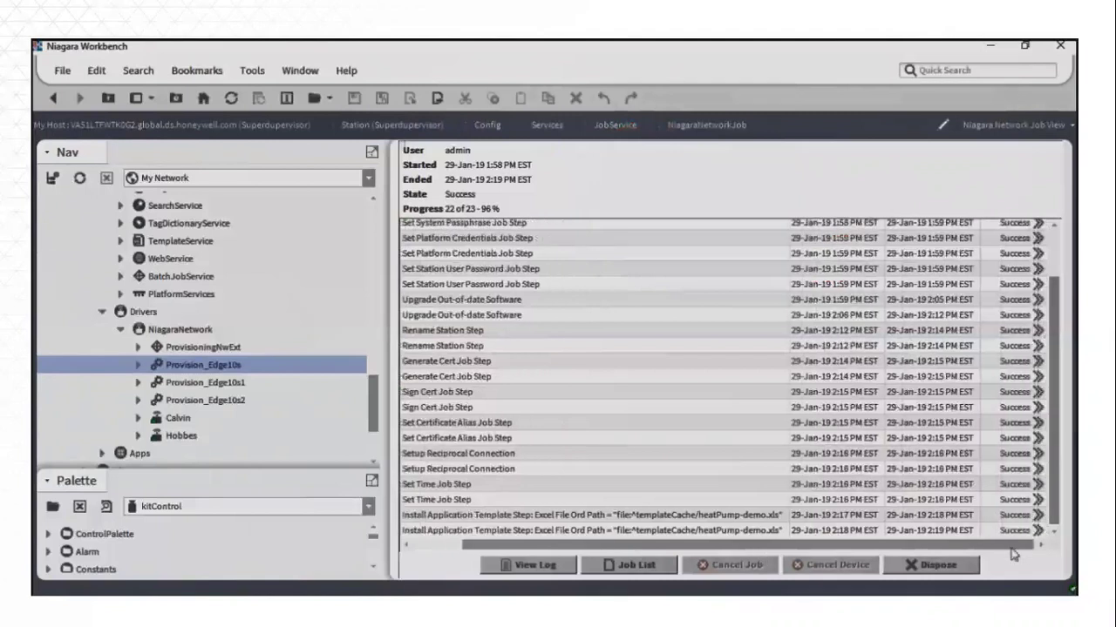
click(1038, 531)
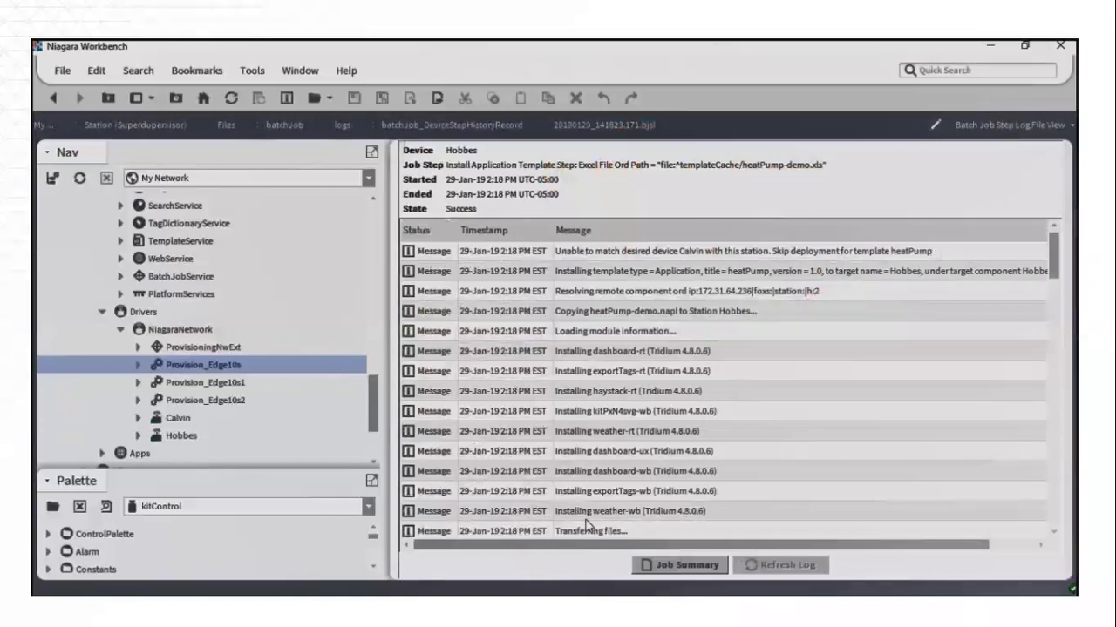
Step: Scroll Hobbes's step log to the module jars committed to /opt/niagara/modules
drag(1056, 266, 1058, 311)
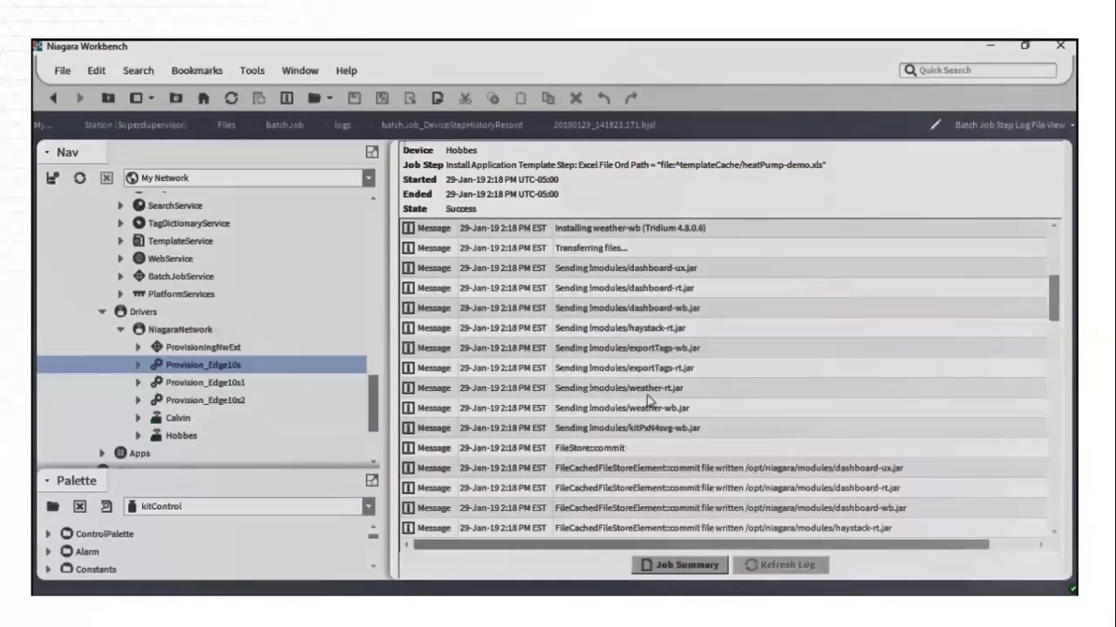
Step: Connect to Calvin (172.31.64.254), open its station, and expand Config > Logic > Room
click(386, 441)
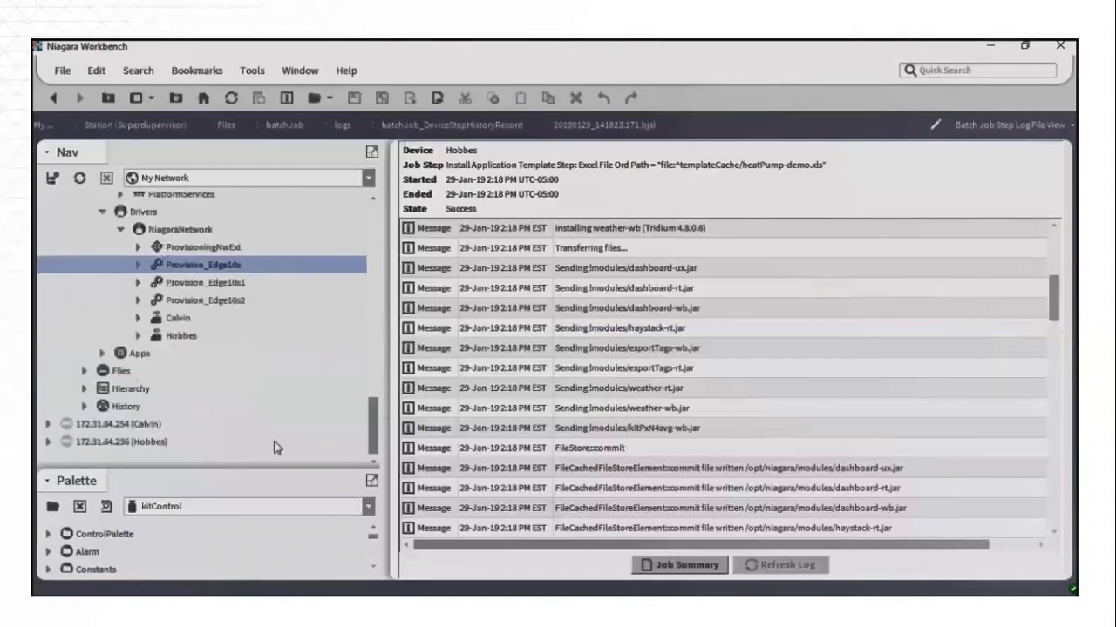
double_click(128, 425)
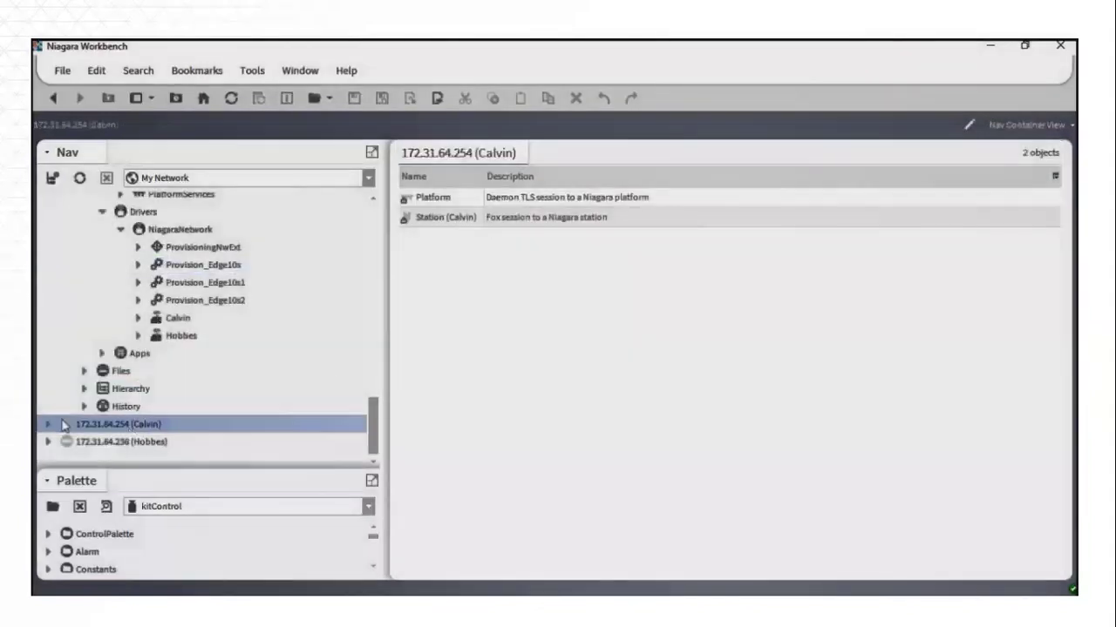
click(48, 425)
click(96, 453)
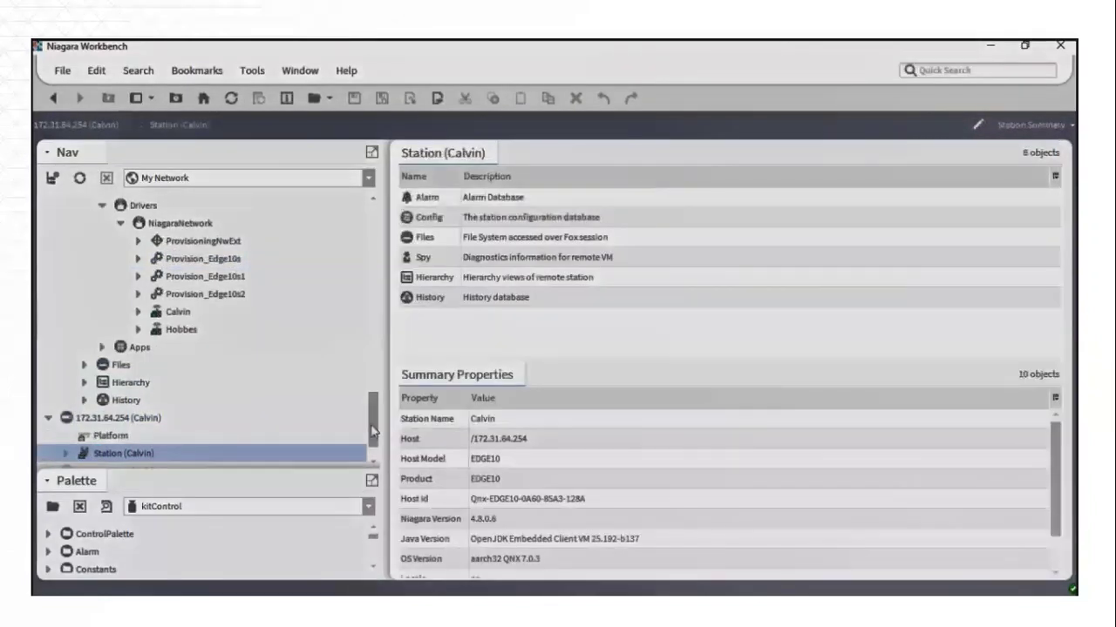
scroll(373, 430, down, 1)
click(65, 425)
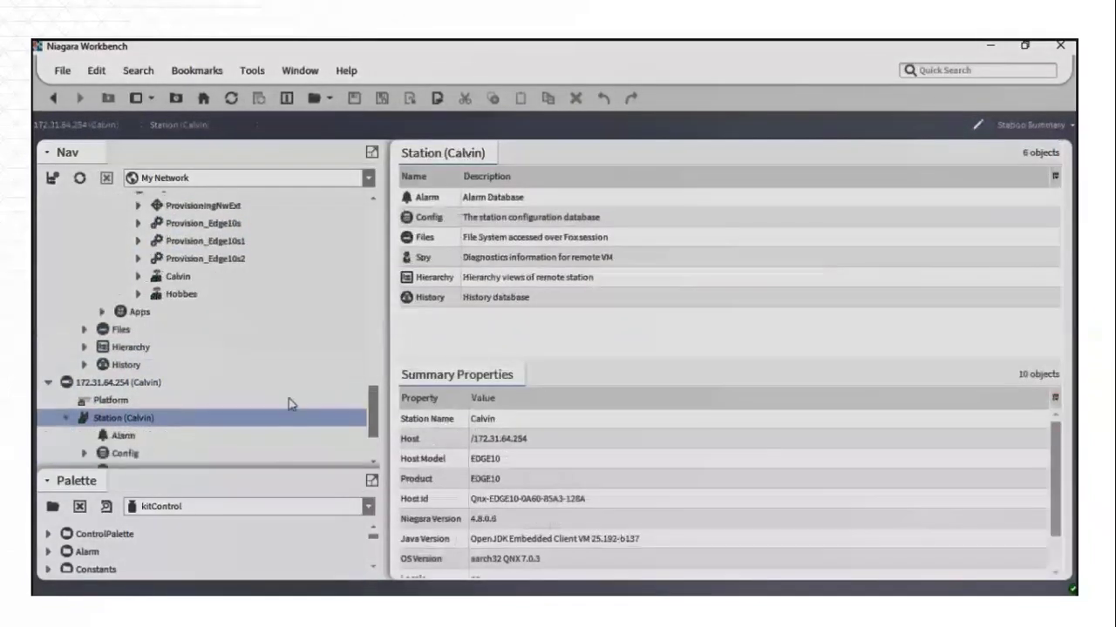
scroll(377, 413, down, 2)
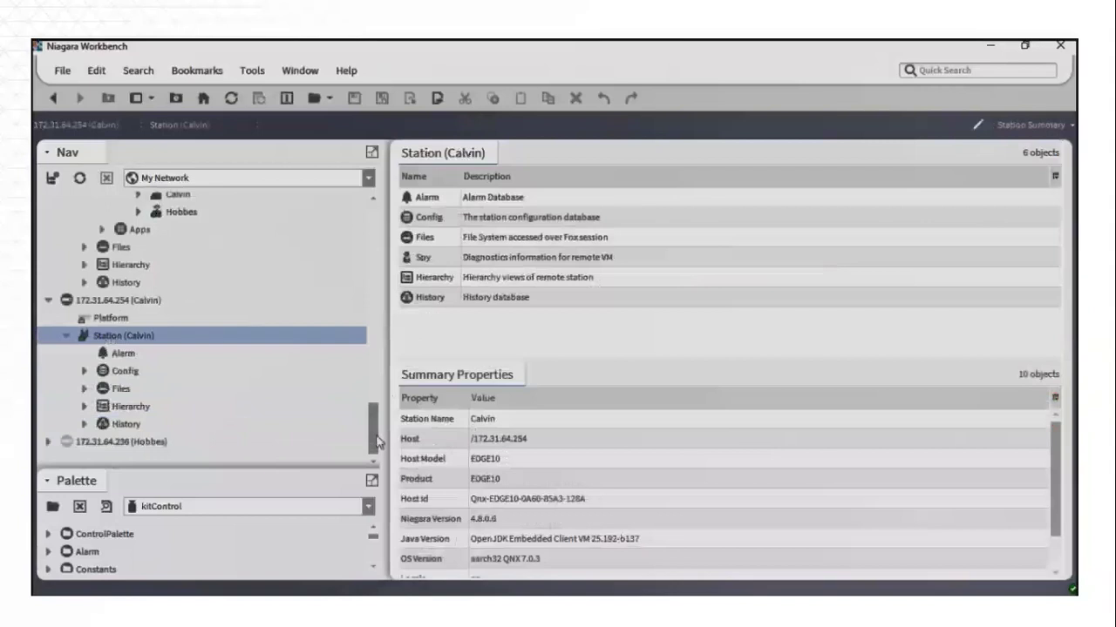
click(84, 371)
click(102, 419)
click(121, 436)
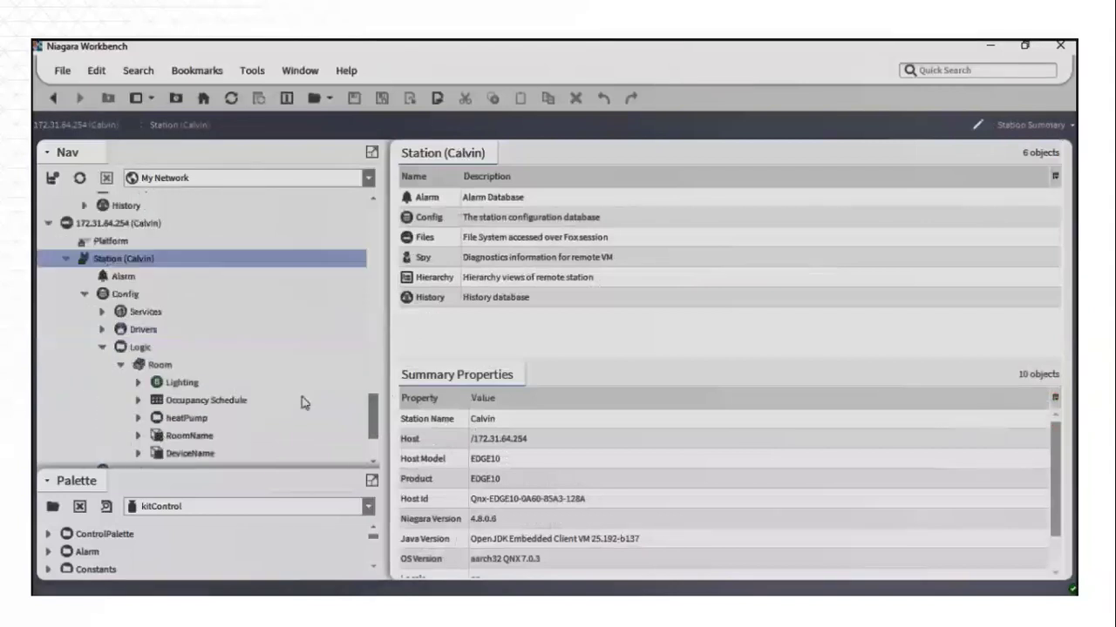
scroll(377, 420, down, 1)
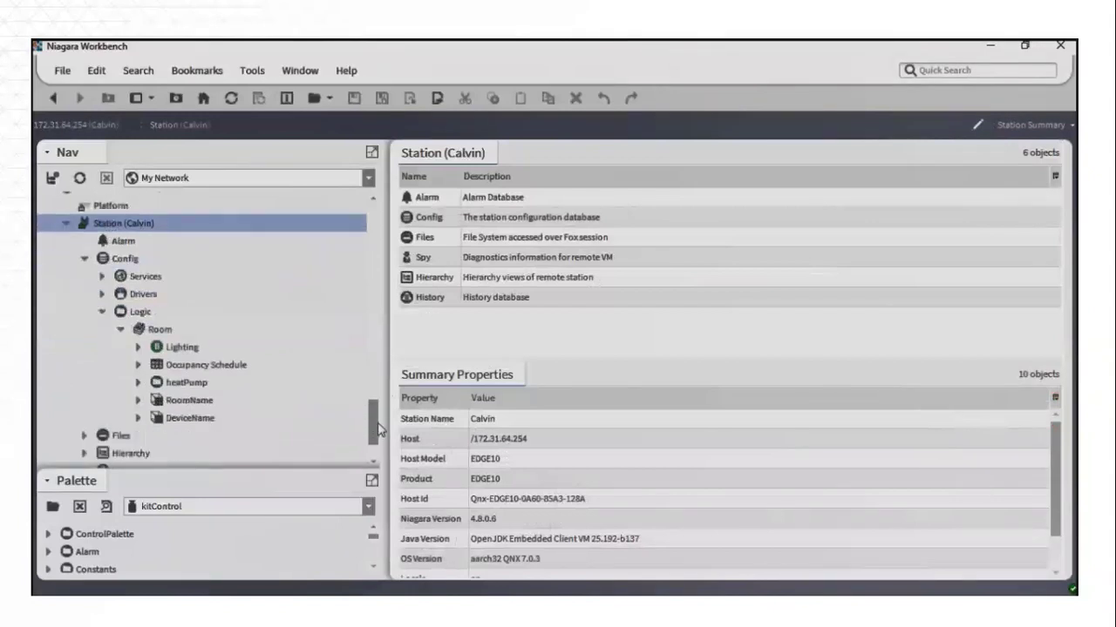
Step: Open Calvin's heatPump component in the Wire Sheet view
double_click(170, 385)
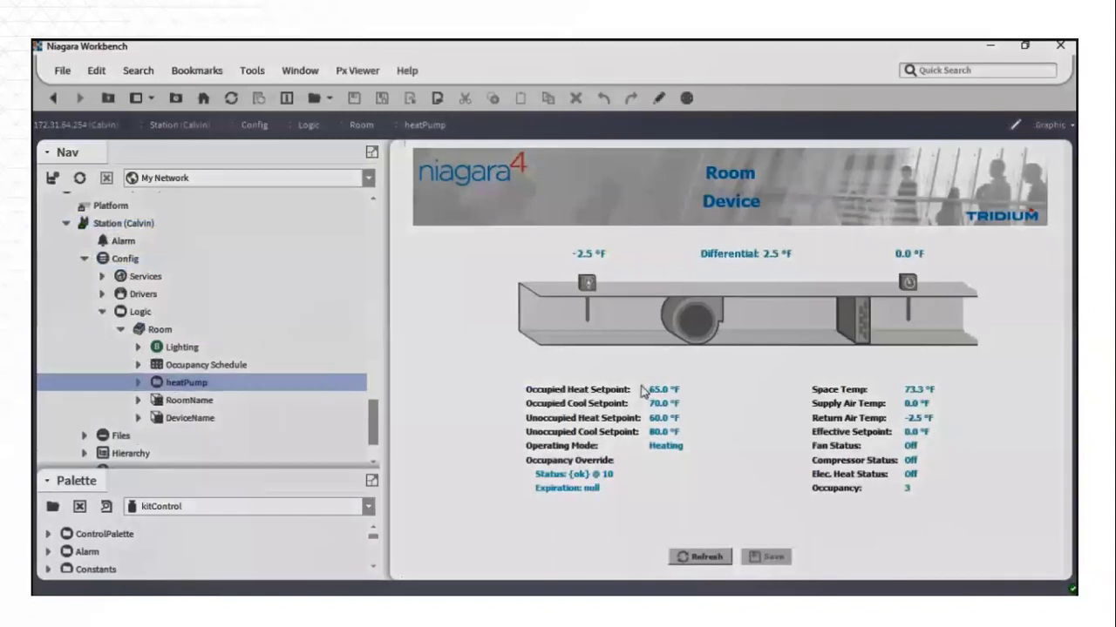
right_click(199, 385)
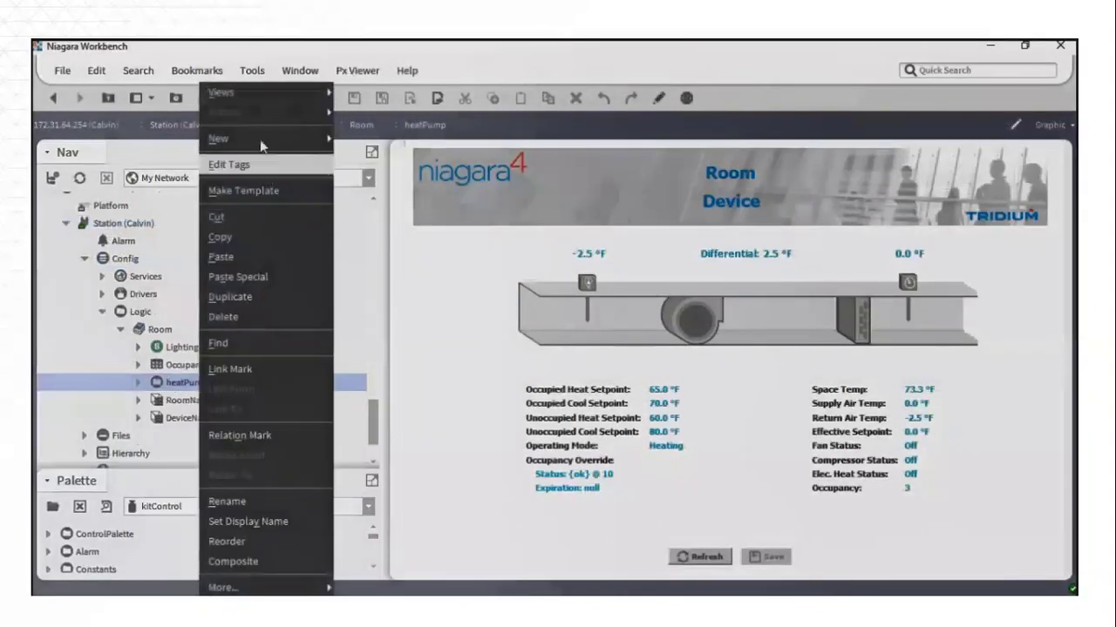
mouse_move(297, 92)
click(371, 106)
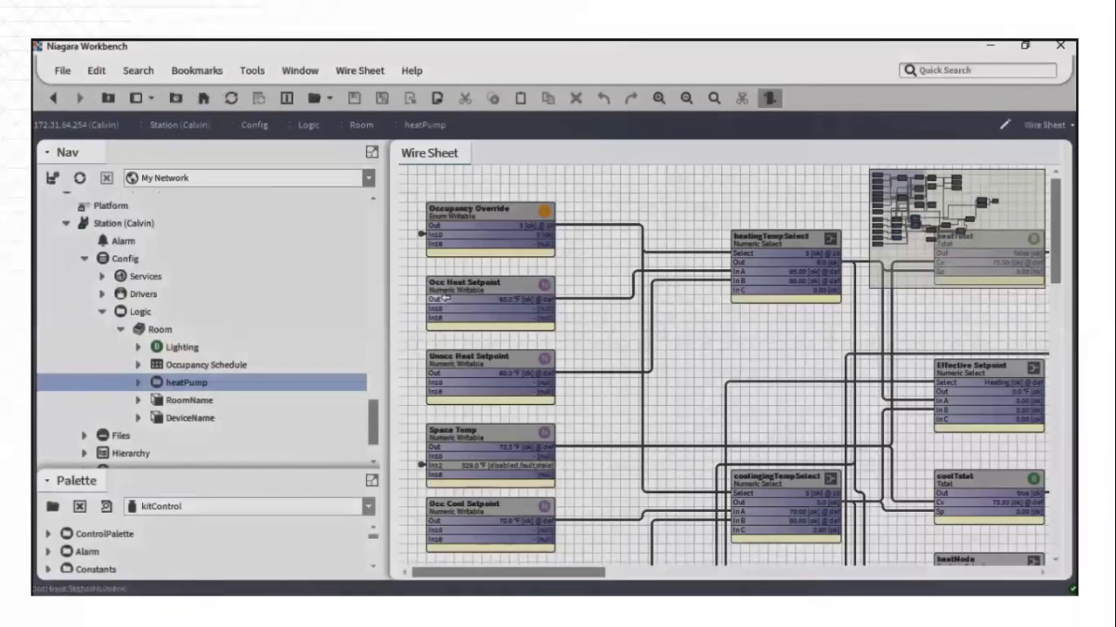
Step: Expand Calvin's Services > PlatformServices in the Nav tree
click(102, 276)
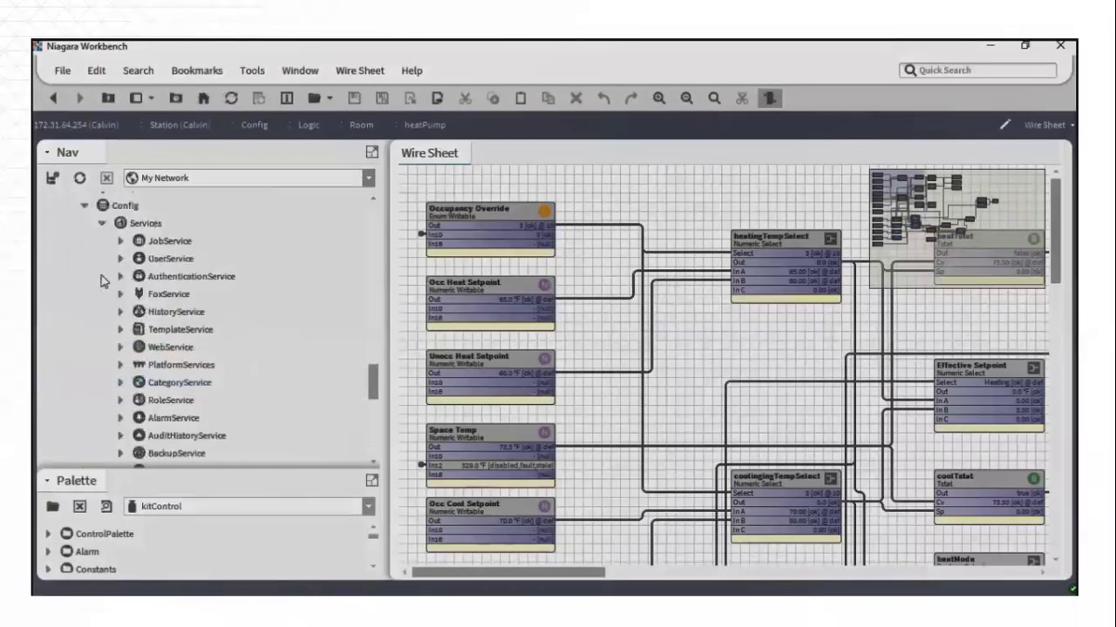
scroll(358, 391, down, 2)
click(120, 240)
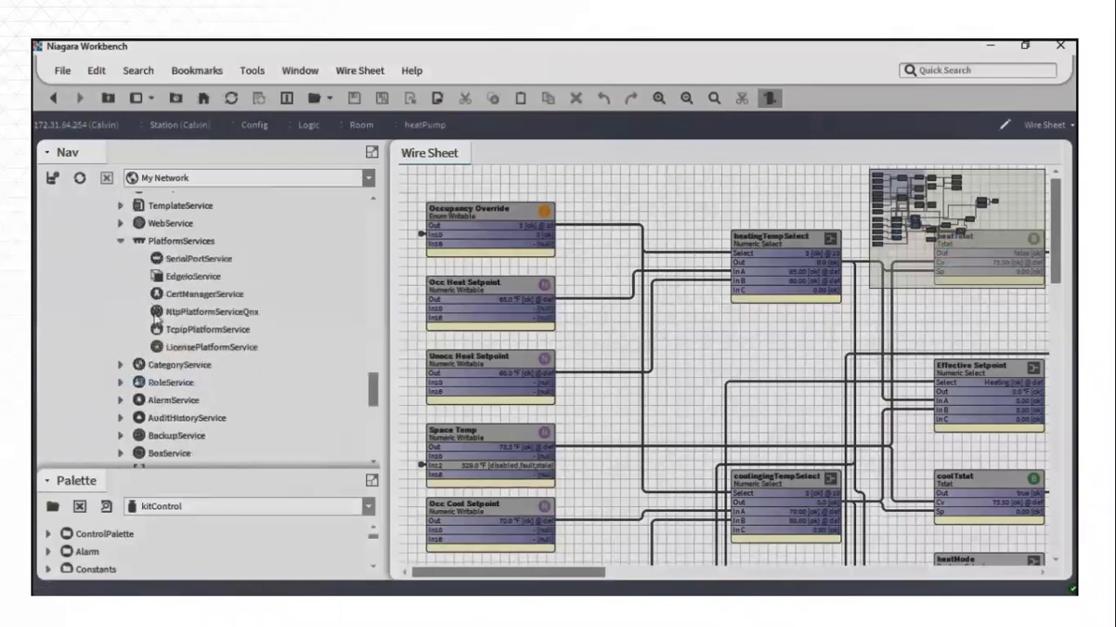
Step: Open Calvin's CertManagerService showing edge10 and tridium certificates, then advance to the review slide
click(158, 292)
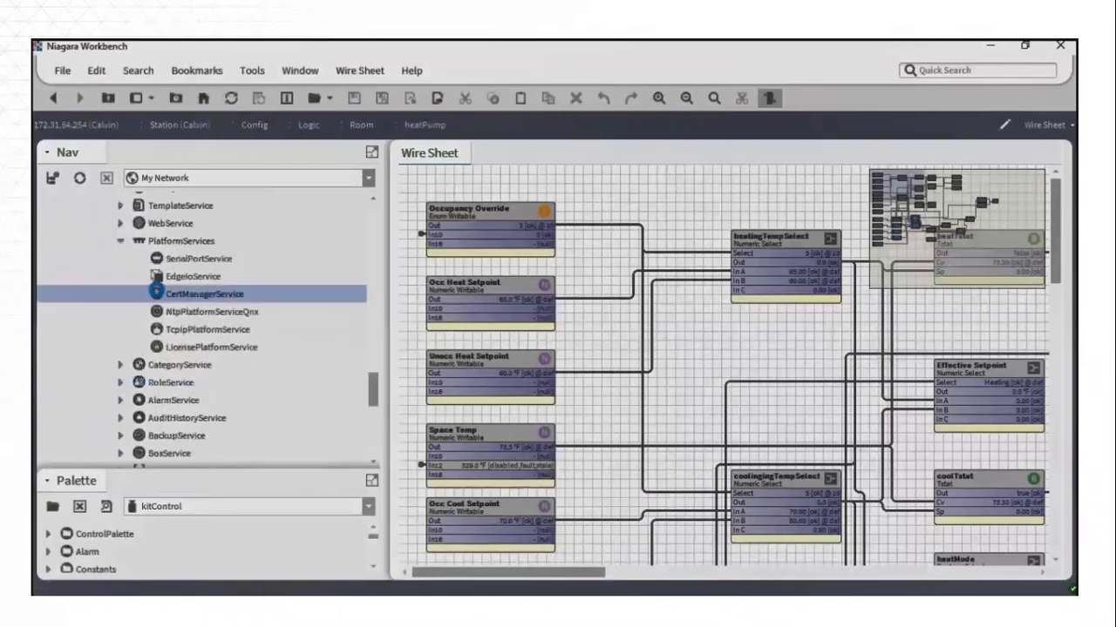
double_click(158, 293)
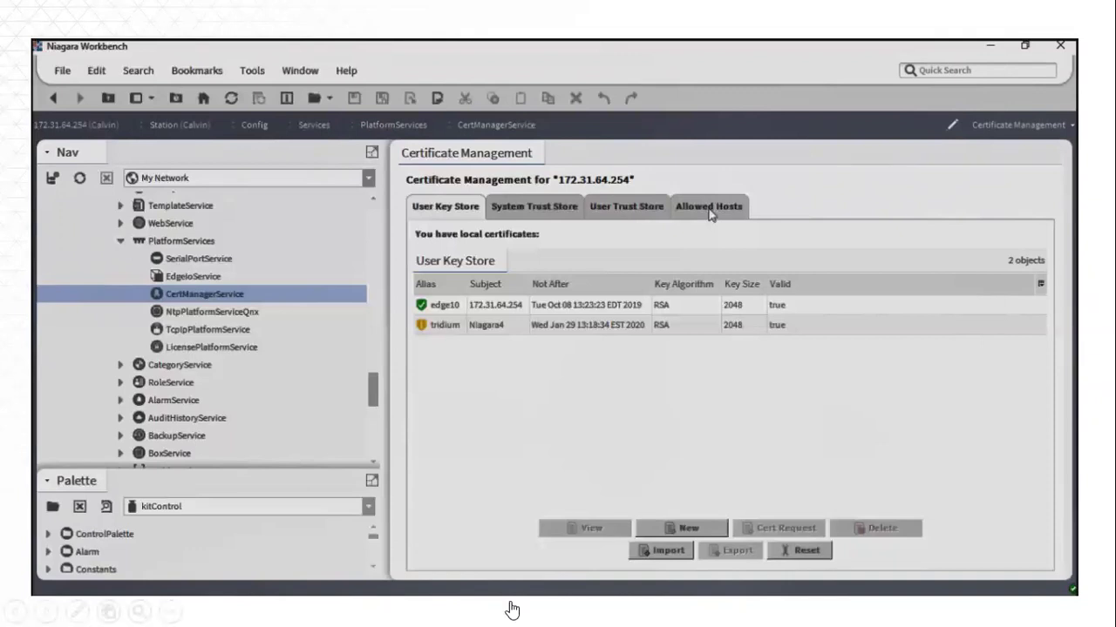
key(Page_Down)
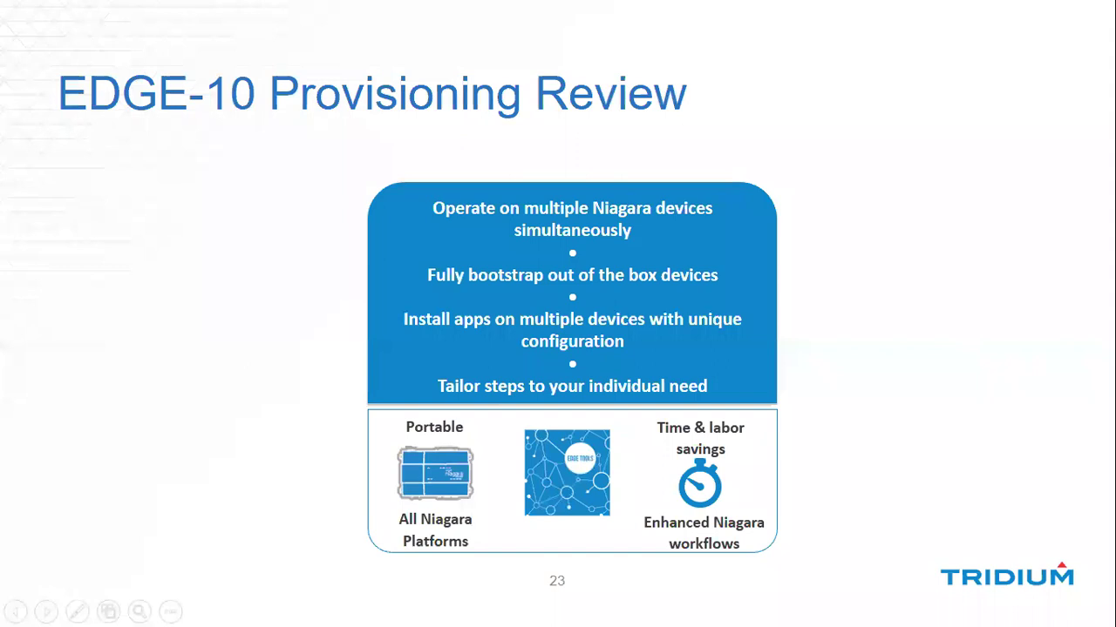